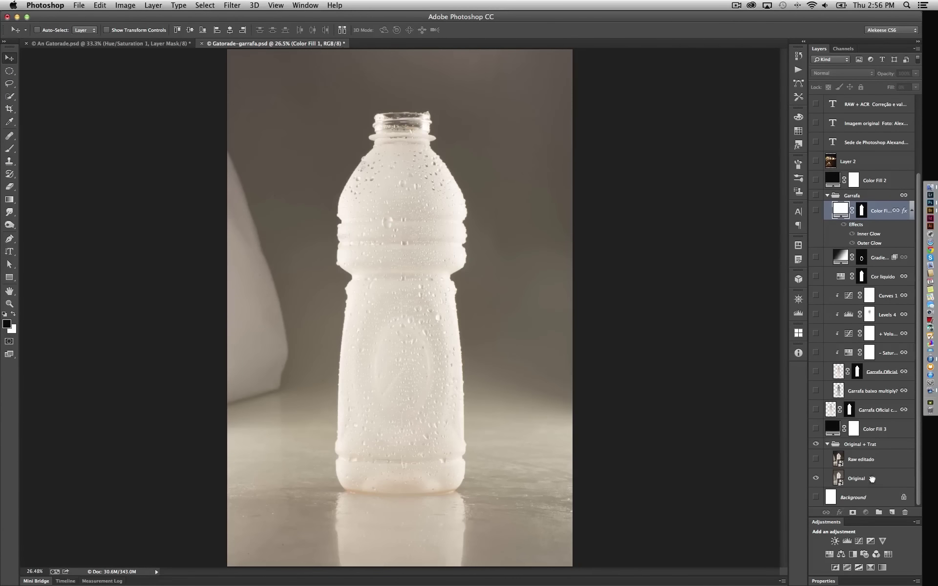
- Open the context menu of the Raw editado smart-object layer to edit it in Camera Raw
right_click(872, 479)
- Set Exposure -0.75, Contrast +100, Clarity +100, Vibrance -11 and Whites +10 in Camera Raw
click(762, 287)
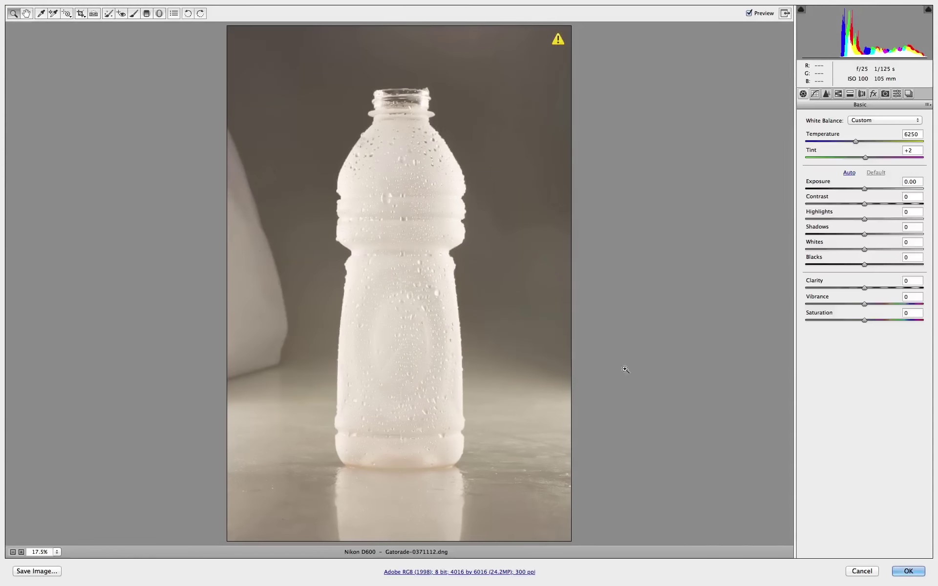
drag(864, 203, 923, 204)
drag(864, 287, 923, 288)
drag(864, 264, 850, 264)
drag(864, 189, 856, 189)
drag(864, 304, 858, 304)
drag(864, 219, 866, 219)
mouse_move(864, 249)
mouse_down()
mouse_move(871, 249)
mouse_move(834, 234)
mouse_move(870, 249)
mouse_up()
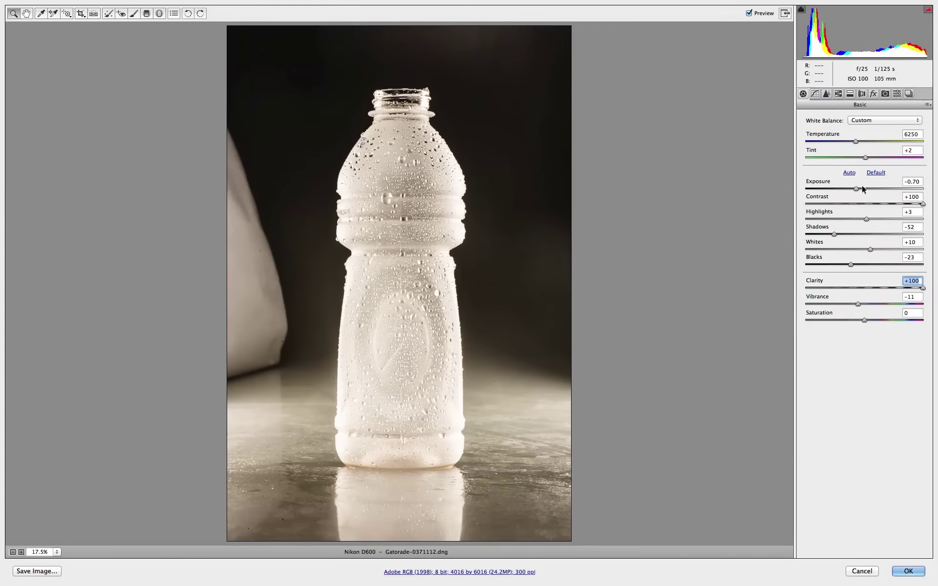
drag(855, 188, 855, 188)
- Compare the edit with the original using Preview, then apply the Camera Raw edits
key(Tab)
key(Tab)
key(Tab)
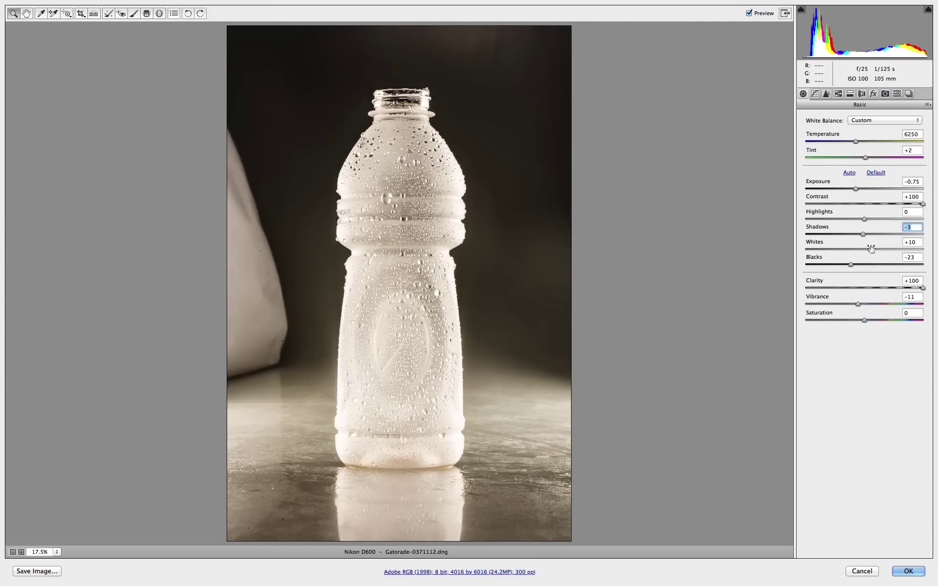
key(Tab)
key(Tab)
click(749, 13)
key(Return)
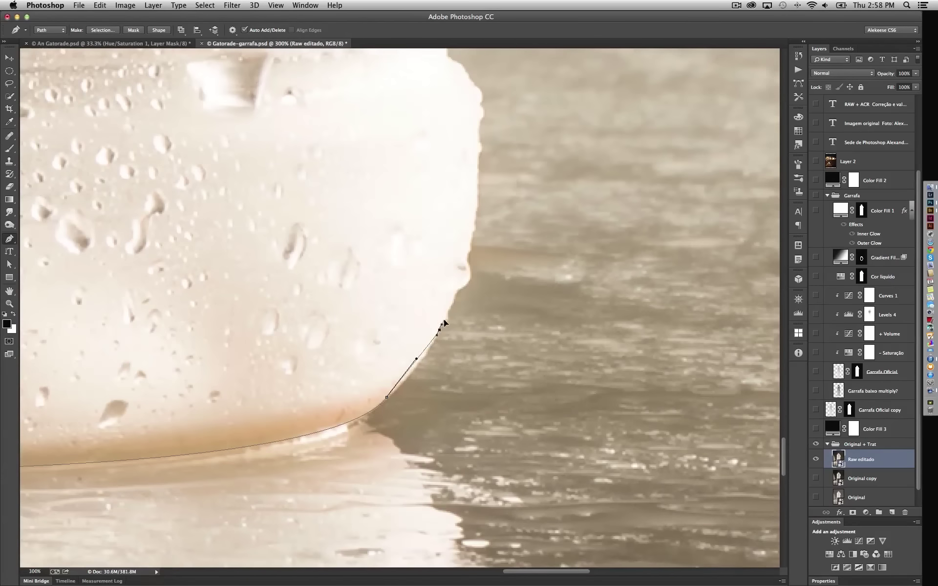
- Start the pen path with anchors along the bottle's lower right edge
click(457, 290)
click(465, 284)
click(469, 275)
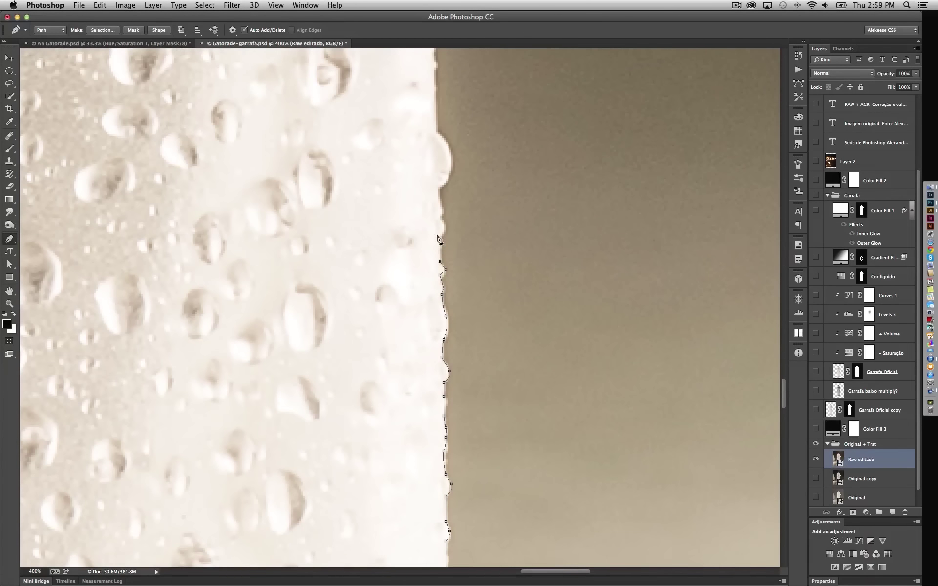
drag(450, 158, 402, 366)
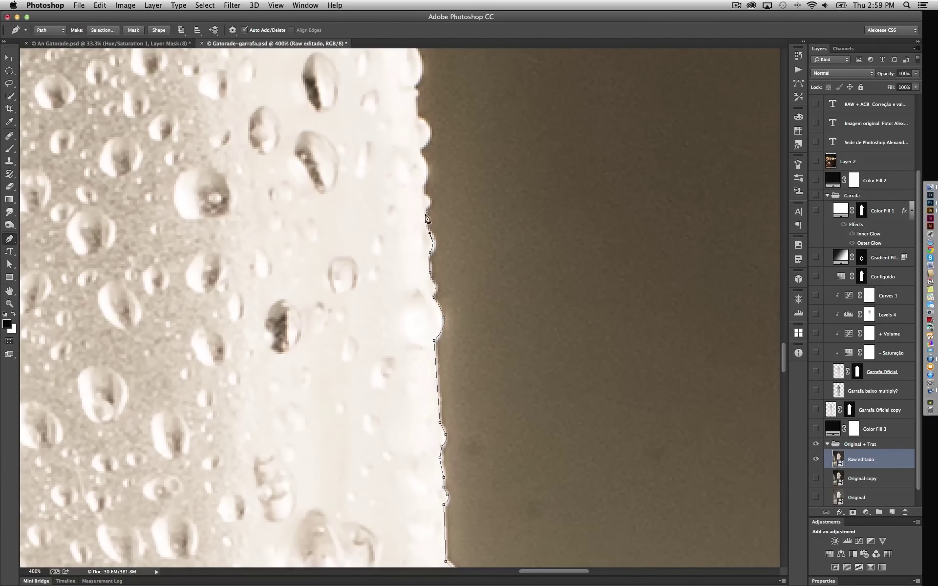
drag(421, 153, 455, 296)
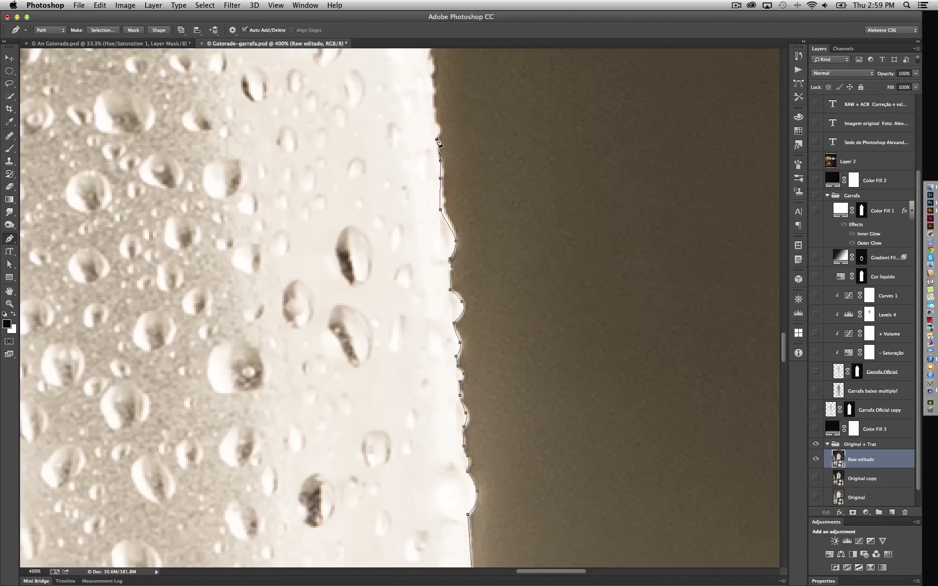
mouse_move(445, 192)
mouse_down()
mouse_move(416, 192)
mouse_move(448, 250)
mouse_move(455, 303)
mouse_up()
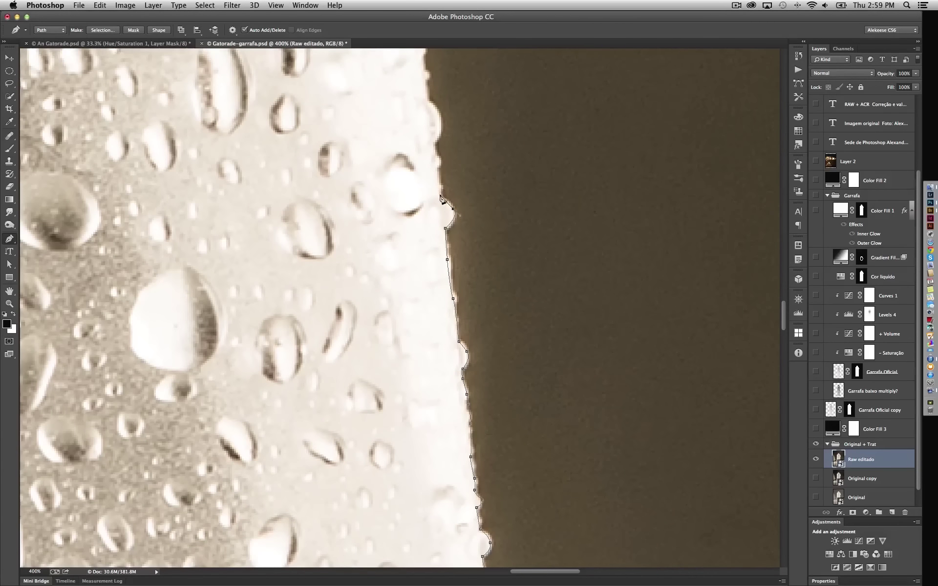
drag(441, 199, 442, 337)
click(436, 170)
click(445, 157)
- Continue placing anchors further up the bottle's right edge
drag(454, 141, 465, 322)
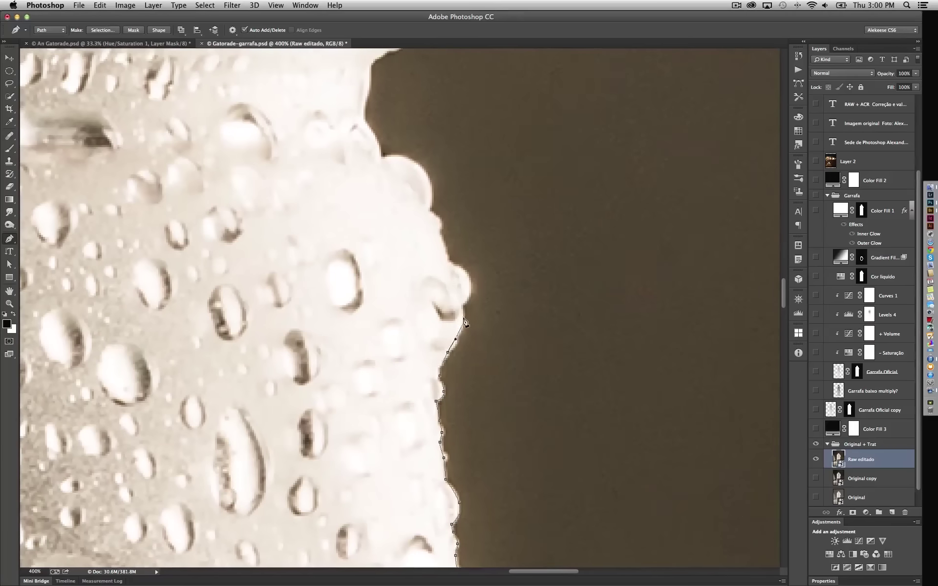
click(363, 107)
drag(363, 106, 361, 354)
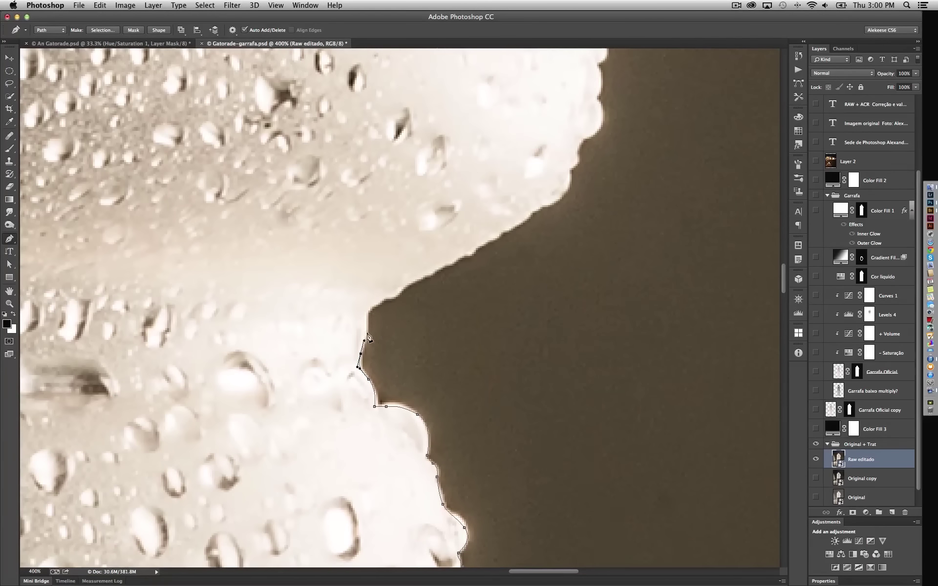
click(368, 324)
click(374, 305)
click(394, 297)
click(425, 274)
click(544, 205)
click(566, 192)
click(577, 161)
click(583, 141)
click(591, 136)
- Extend the path with more anchors along the right edge toward the neck
drag(603, 128, 581, 366)
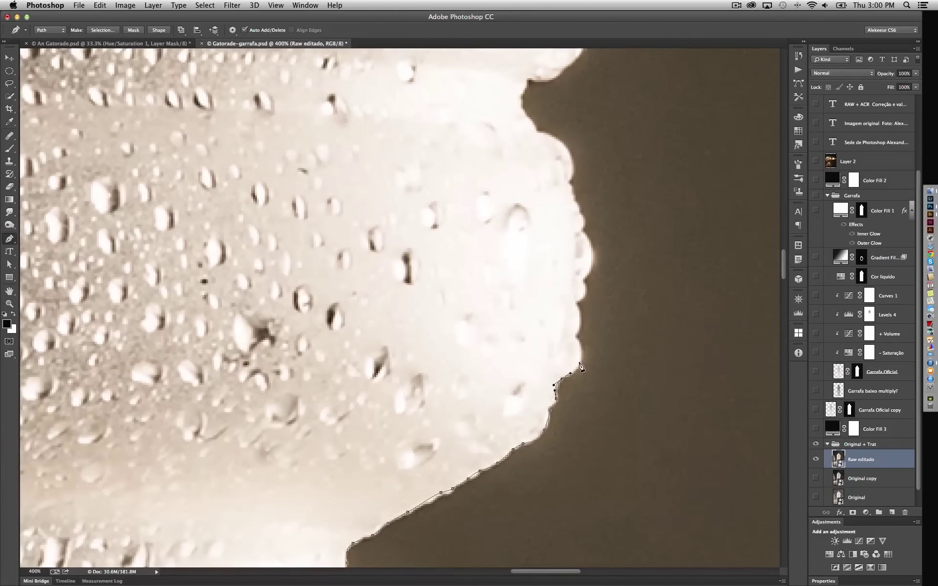
click(584, 217)
click(574, 195)
drag(572, 182, 579, 337)
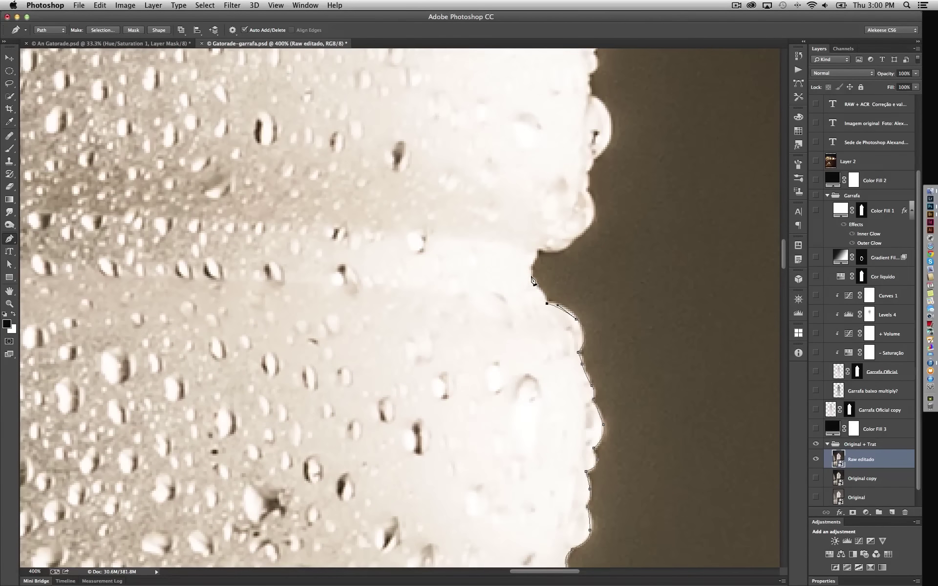
click(593, 210)
click(586, 185)
click(588, 164)
click(597, 155)
click(606, 146)
- Add anchors along the bottle's upper right edge
drag(609, 124, 546, 225)
drag(528, 151, 576, 318)
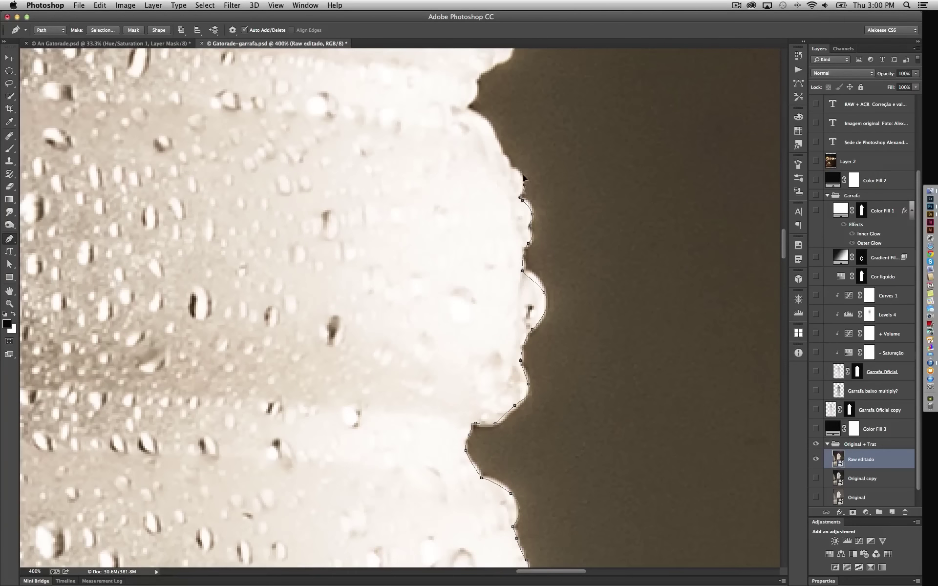
click(552, 325)
click(517, 282)
click(558, 234)
click(586, 185)
drag(577, 220, 567, 375)
click(585, 278)
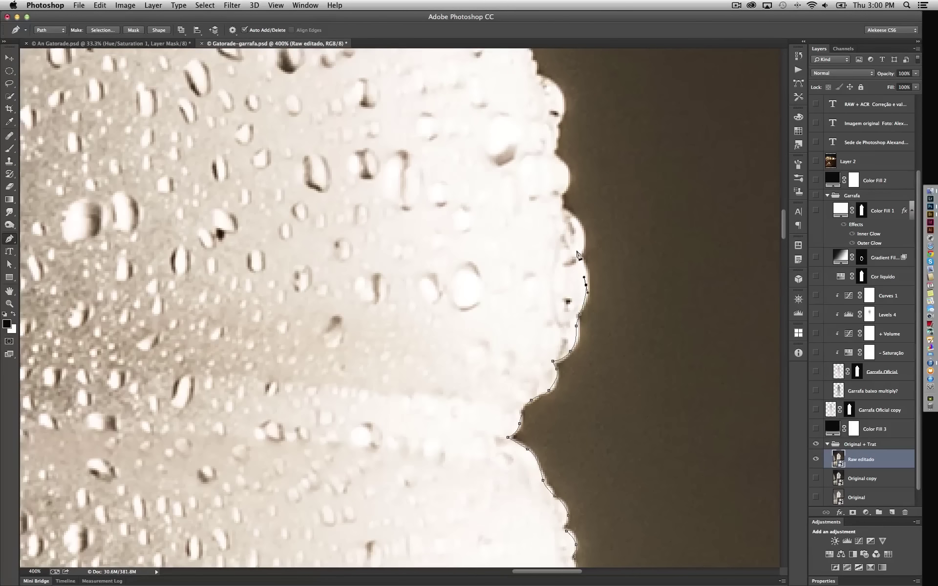
click(568, 185)
- Trace the path over the shoulder and curve it across the cap's top rim
drag(560, 132, 556, 277)
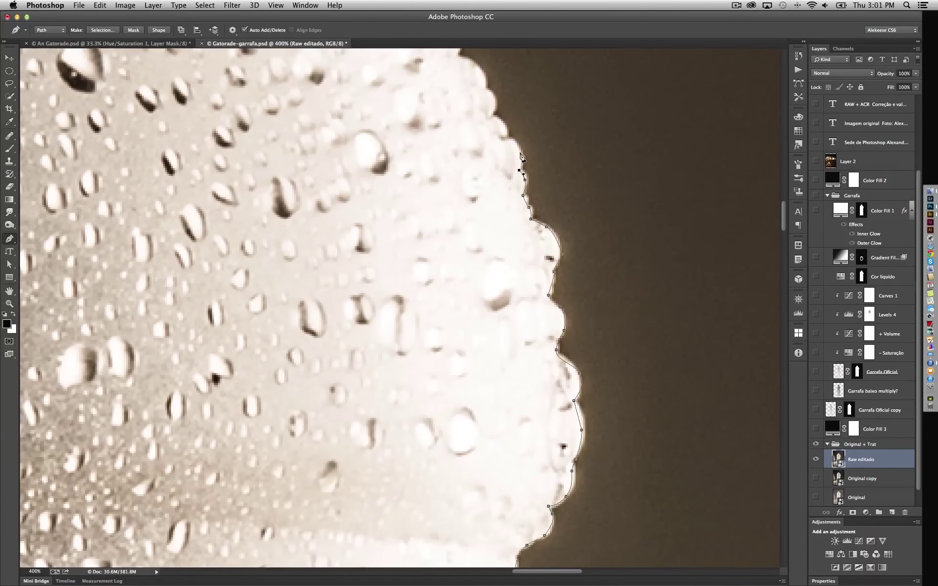
mouse_move(521, 158)
mouse_down()
mouse_move(506, 185)
mouse_move(496, 166)
mouse_move(491, 174)
mouse_move(547, 297)
mouse_up()
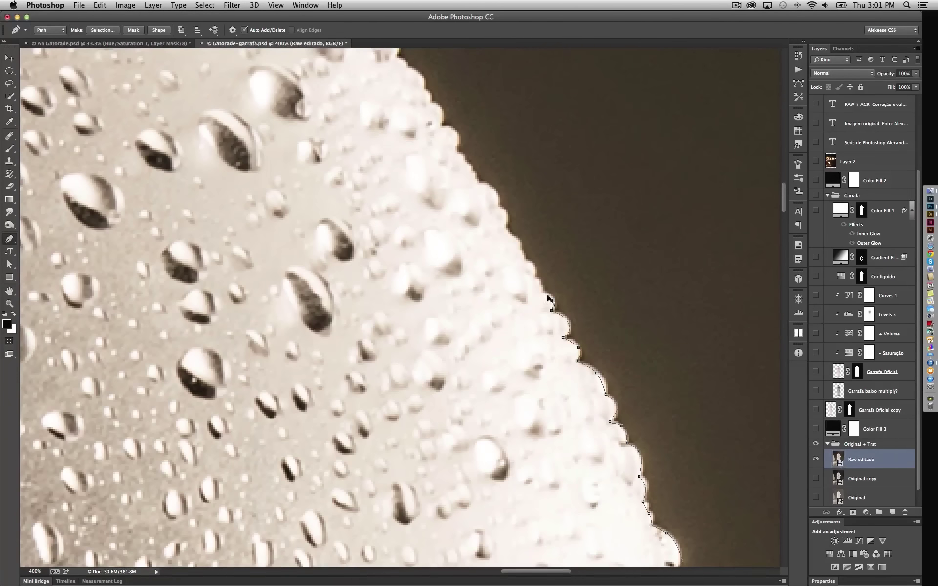
drag(439, 119, 564, 317)
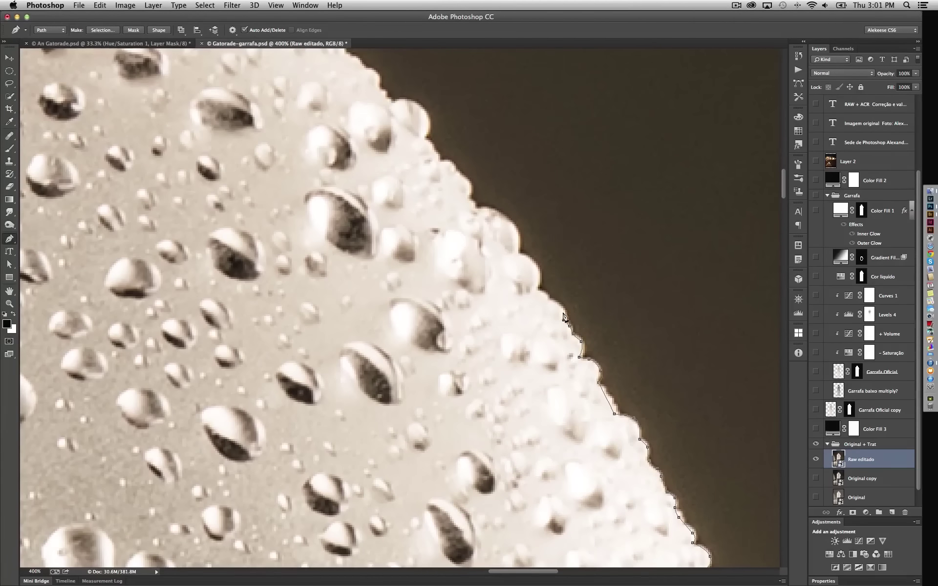
drag(517, 251, 552, 314)
drag(483, 234, 511, 319)
click(517, 315)
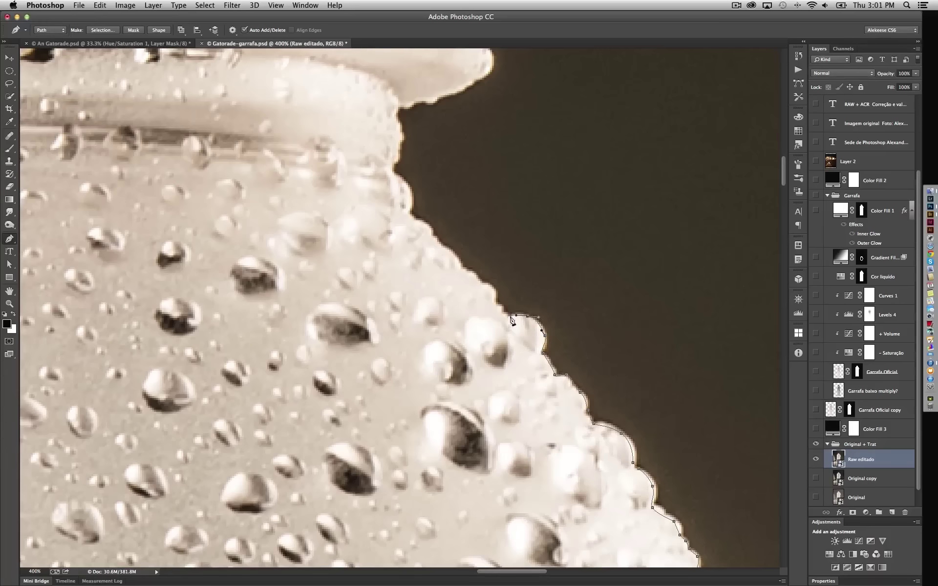
drag(421, 221, 529, 337)
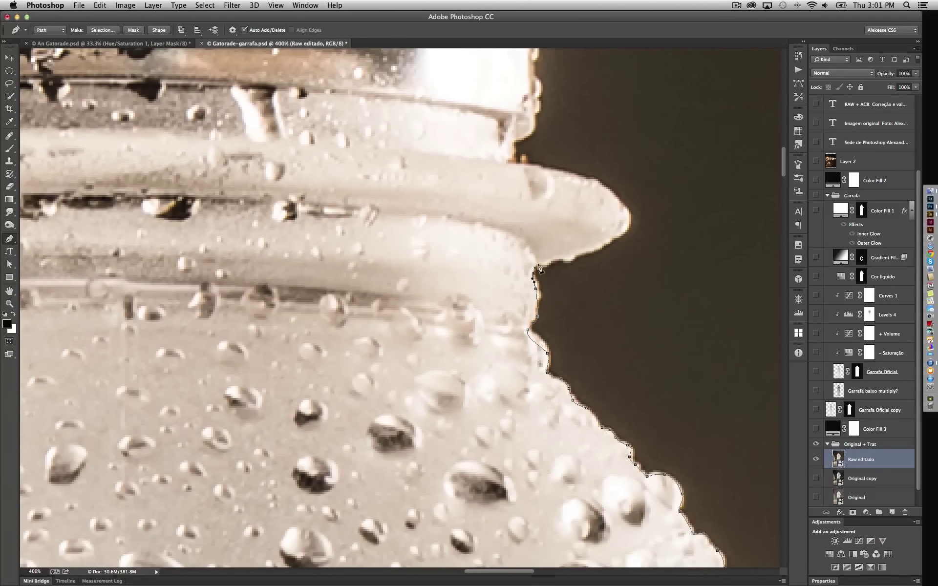
mouse_move(542, 165)
mouse_down()
mouse_move(515, 166)
mouse_move(576, 366)
mouse_up()
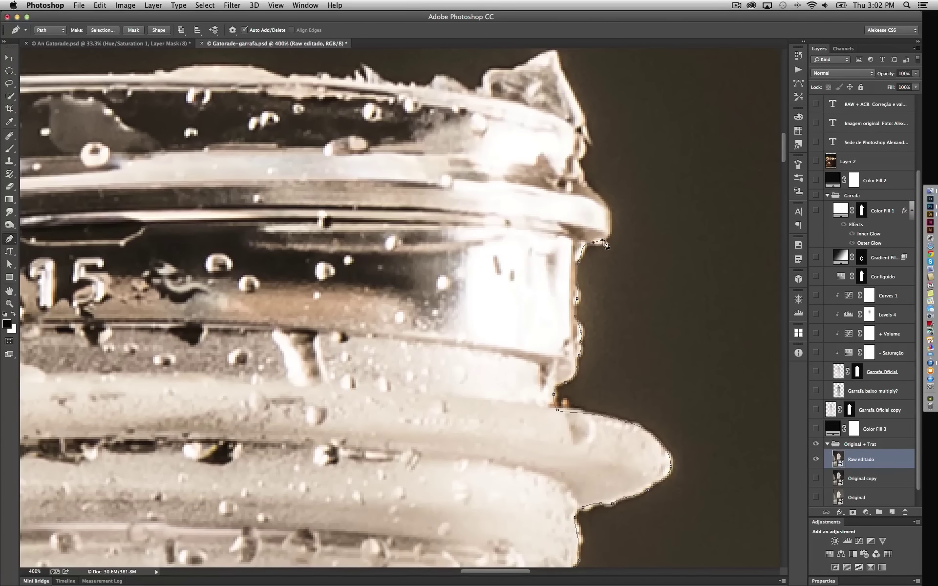
drag(581, 158, 699, 192)
key(super+minus)
- Curve the path across the cap top and start anchors down the bottle's left edge
drag(395, 225, 216, 227)
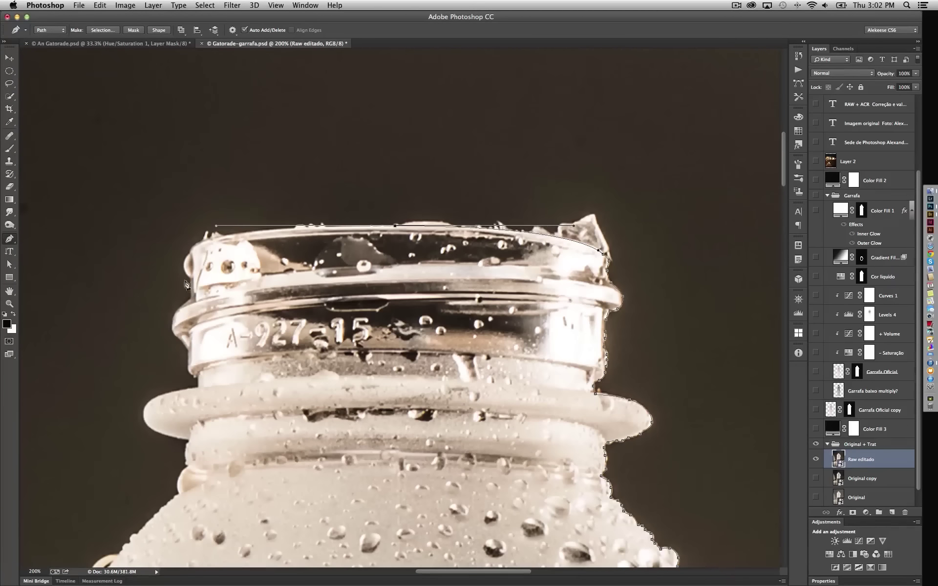
key(super+plus)
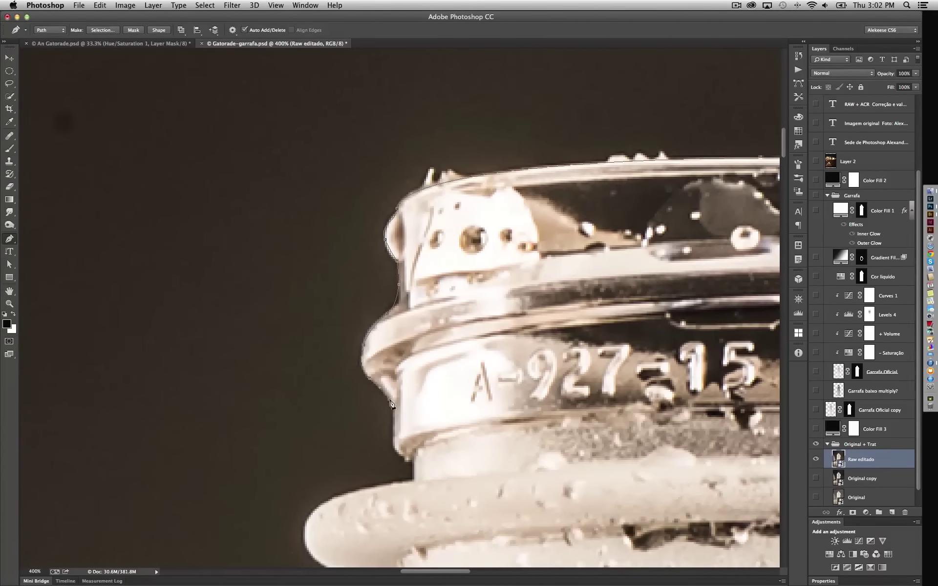
scroll(391, 403, down, 5)
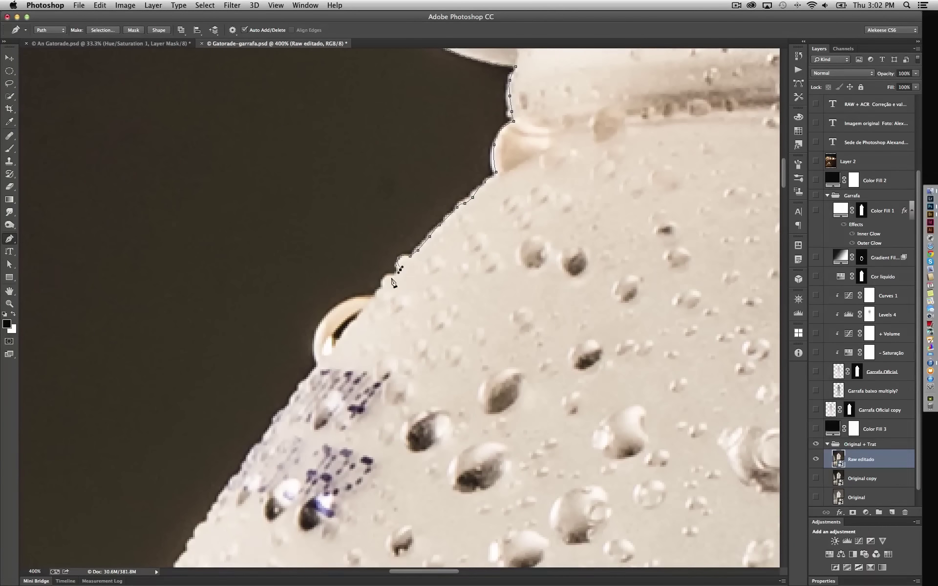
scroll(342, 322, down, 5)
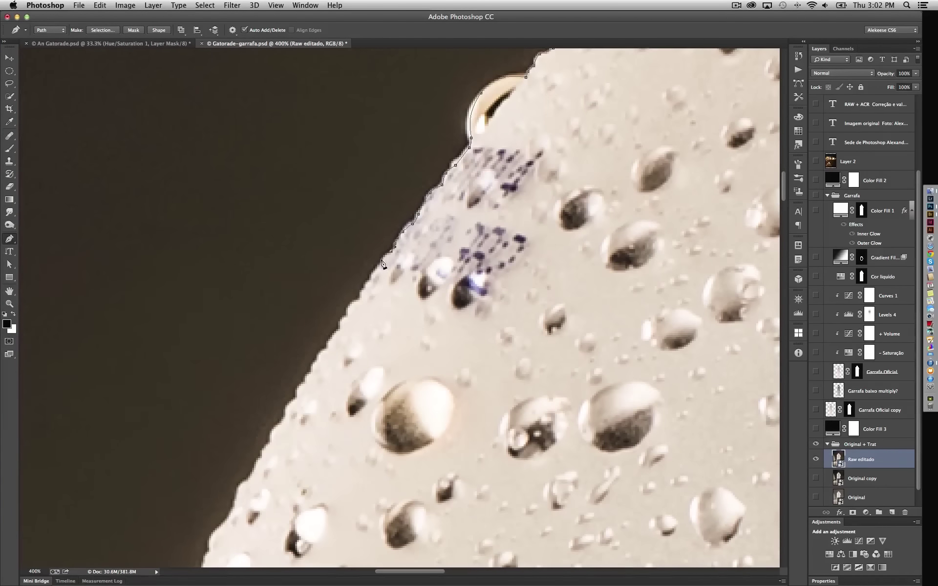
scroll(405, 220, down, 5)
click(415, 177)
scroll(369, 258, down, 3)
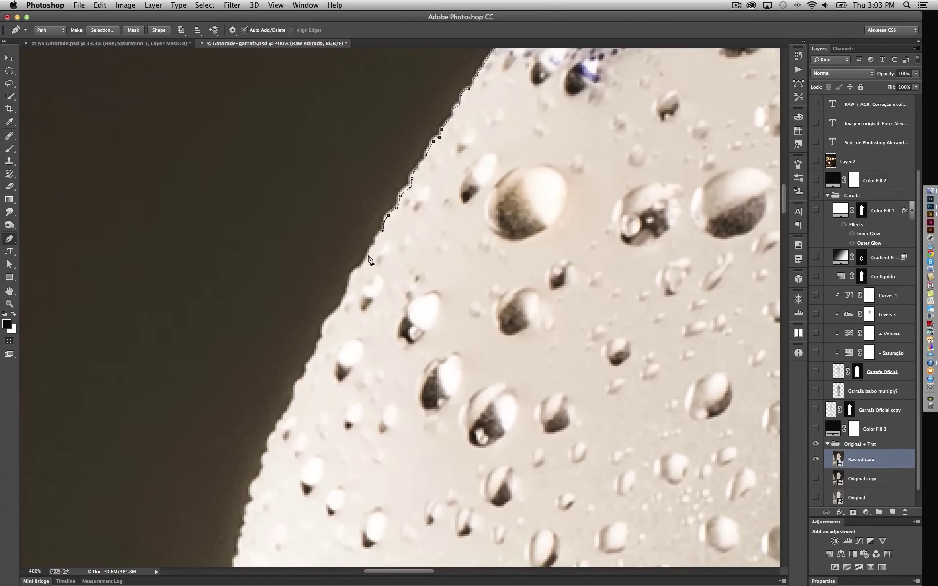
scroll(330, 317, down, 3)
click(334, 337)
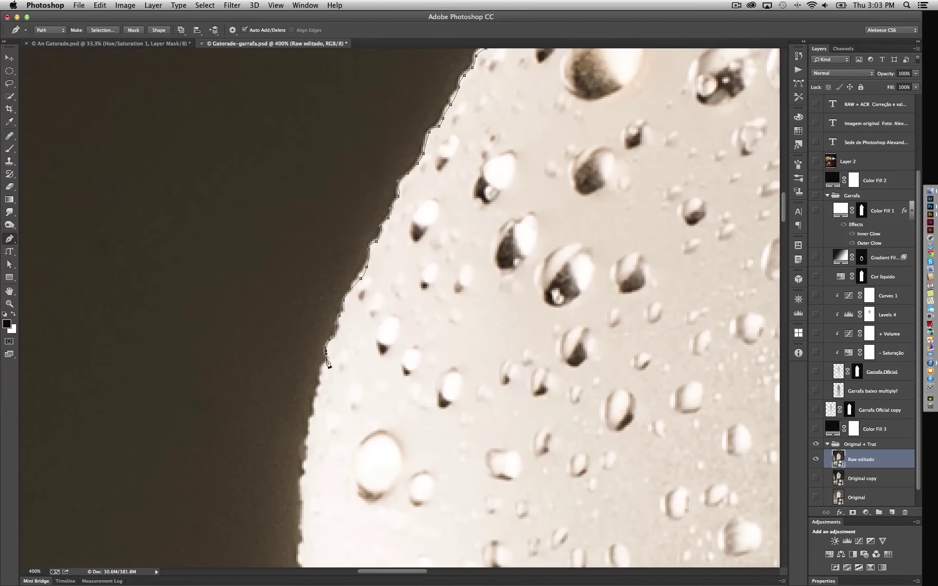
- Continue placing anchors down the bottle's left edge
scroll(334, 345, down, 5)
click(345, 376)
scroll(346, 381, down, 3)
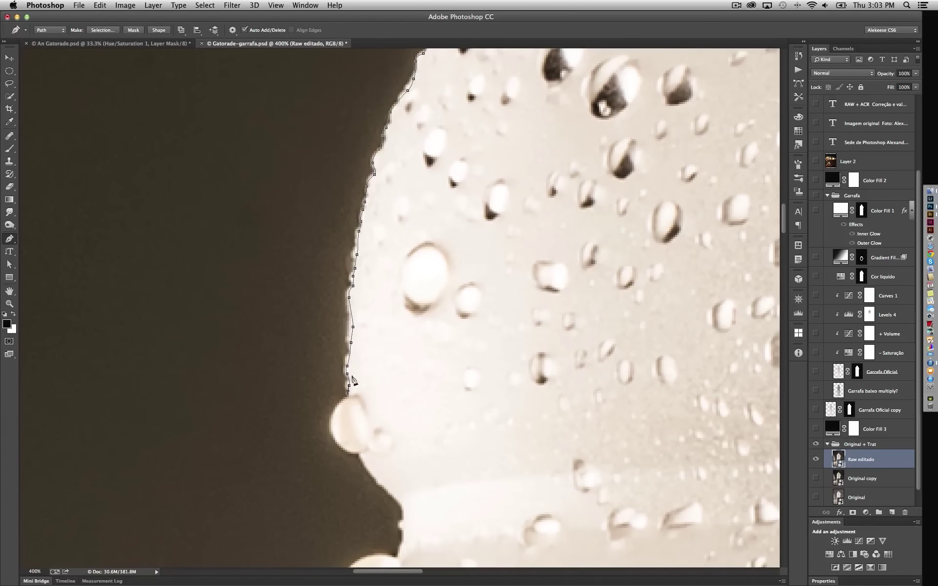
click(351, 342)
scroll(353, 293, down, 5)
scroll(391, 314, down, 2)
click(401, 306)
click(406, 340)
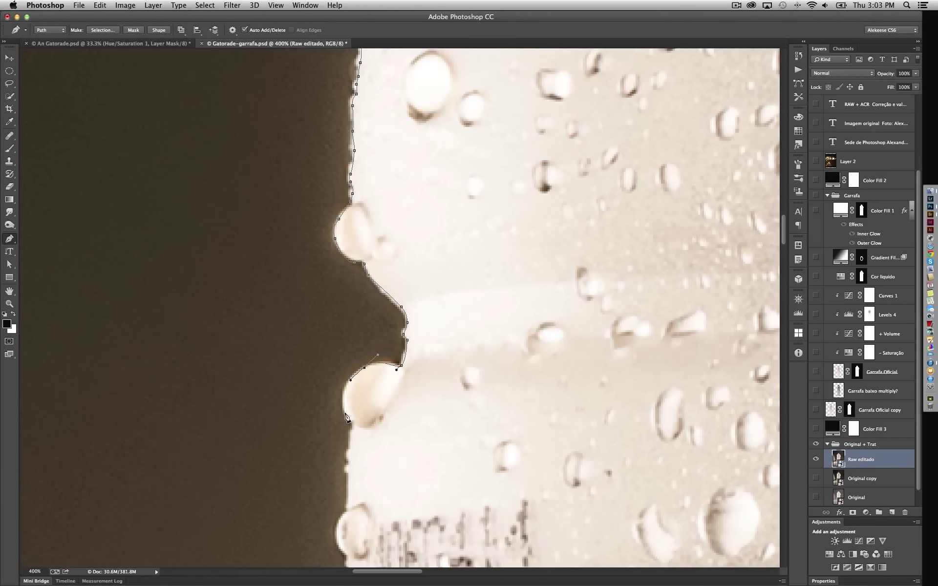
click(351, 440)
- Extend the outline and curve it around the bulging droplet edge
scroll(337, 317, down, 5)
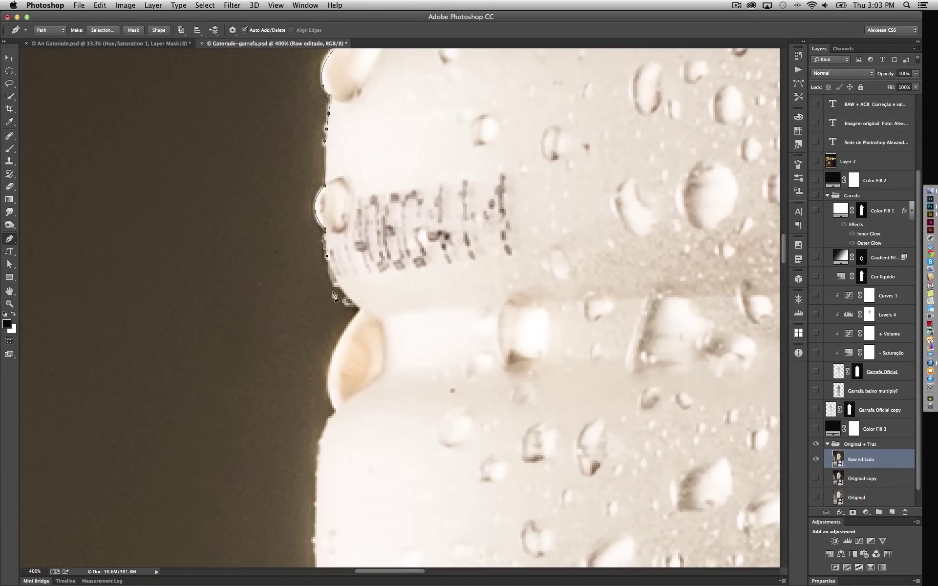
click(360, 309)
scroll(339, 273, down, 2)
scroll(326, 344, down, 5)
click(288, 307)
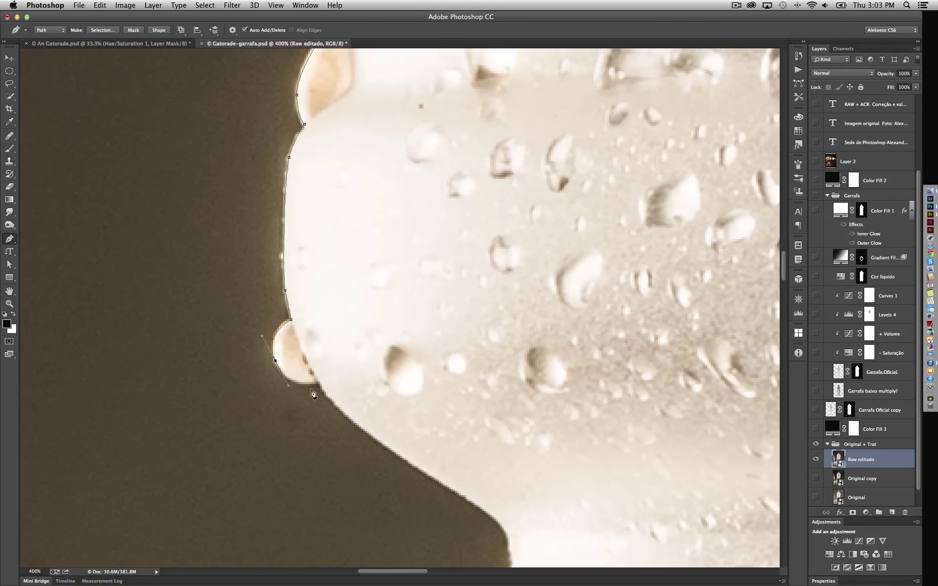
scroll(313, 393, down, 5)
scroll(312, 393, right, 2)
drag(433, 323, 434, 340)
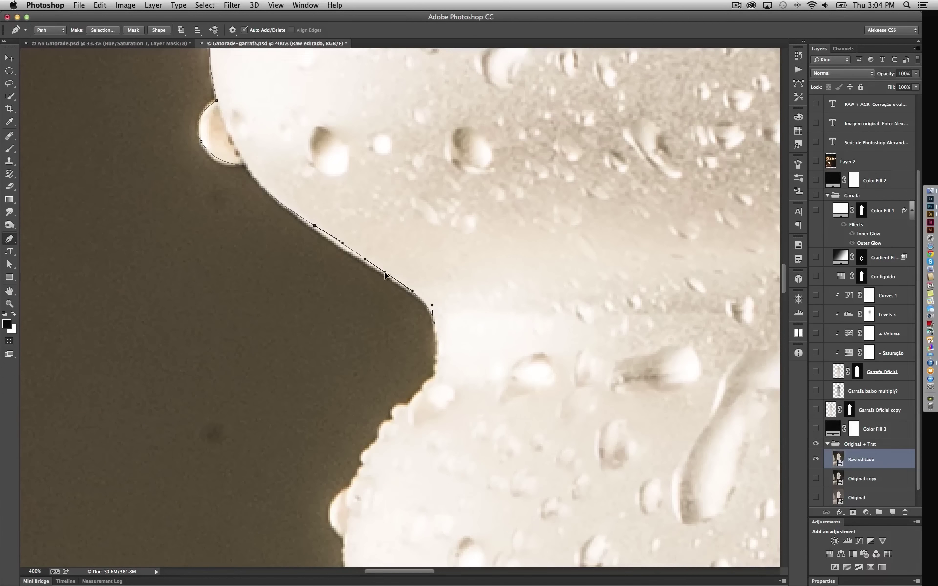
- Add outline points along the sloping edge below the droplets
scroll(340, 248, down, 5)
click(433, 198)
click(413, 220)
click(391, 233)
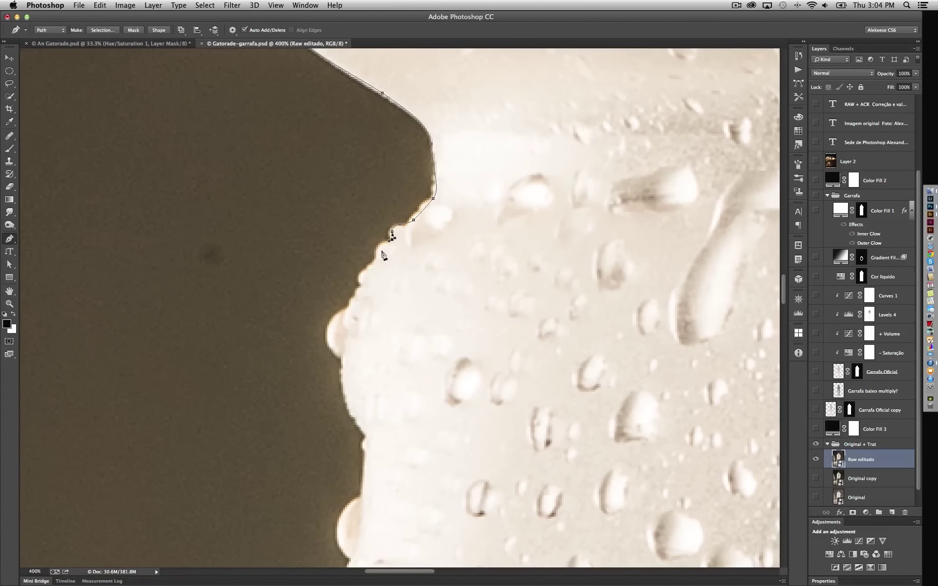
scroll(348, 403, down, 5)
scroll(348, 404, right, 1)
click(333, 267)
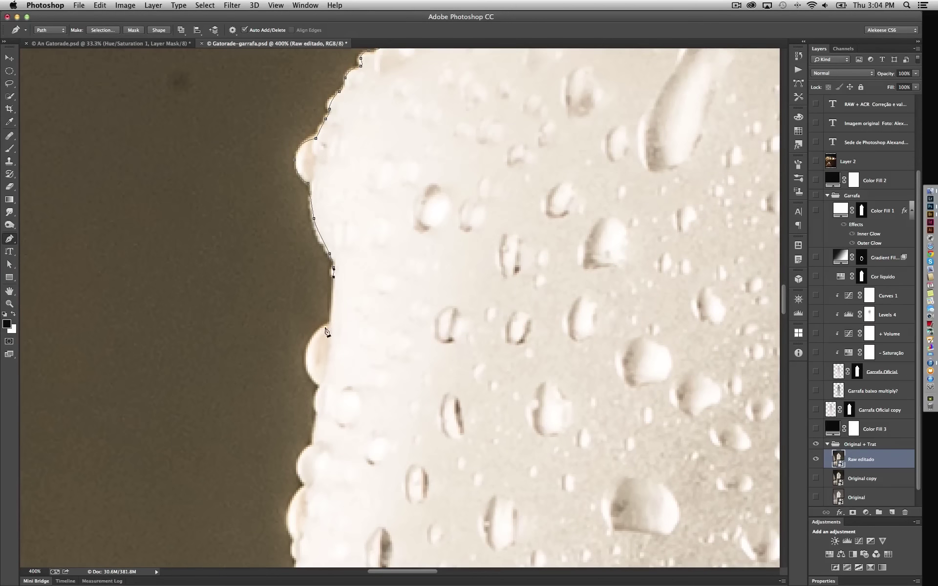
scroll(319, 419, down, 3)
scroll(318, 418, left, 2)
click(373, 326)
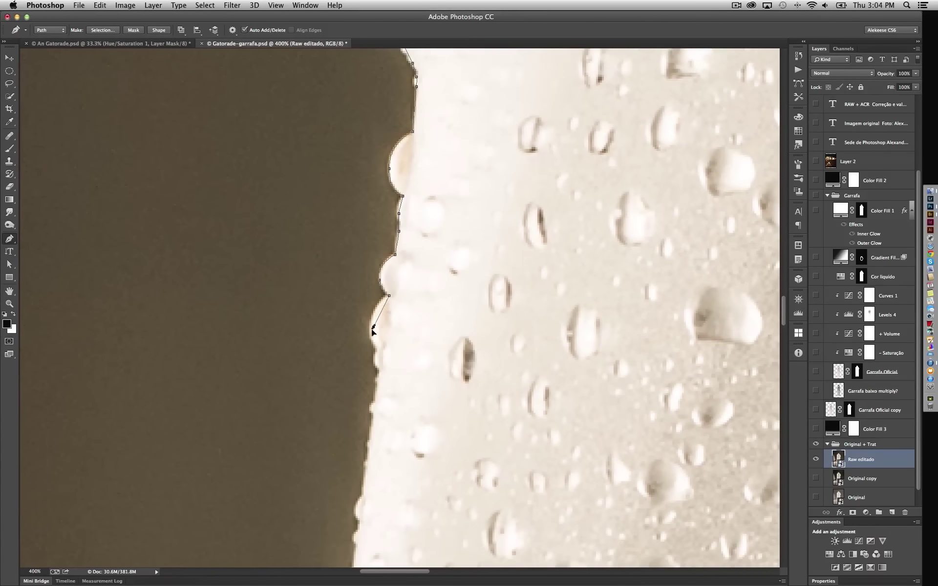
scroll(377, 352, down, 6)
scroll(377, 353, left, 1)
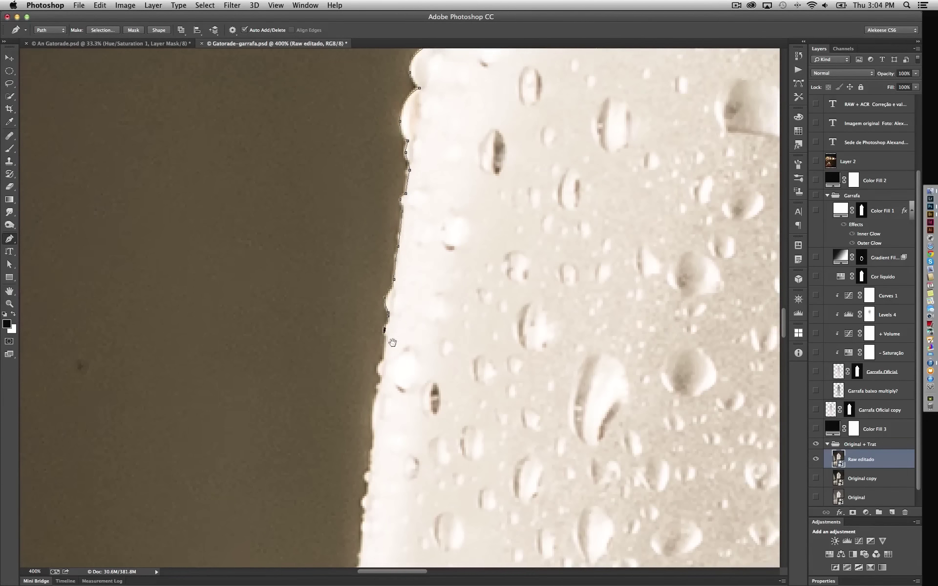
- Add a run of outline points further down the bottle edge
scroll(392, 342, down, 5)
scroll(408, 272, down, 2)
click(421, 205)
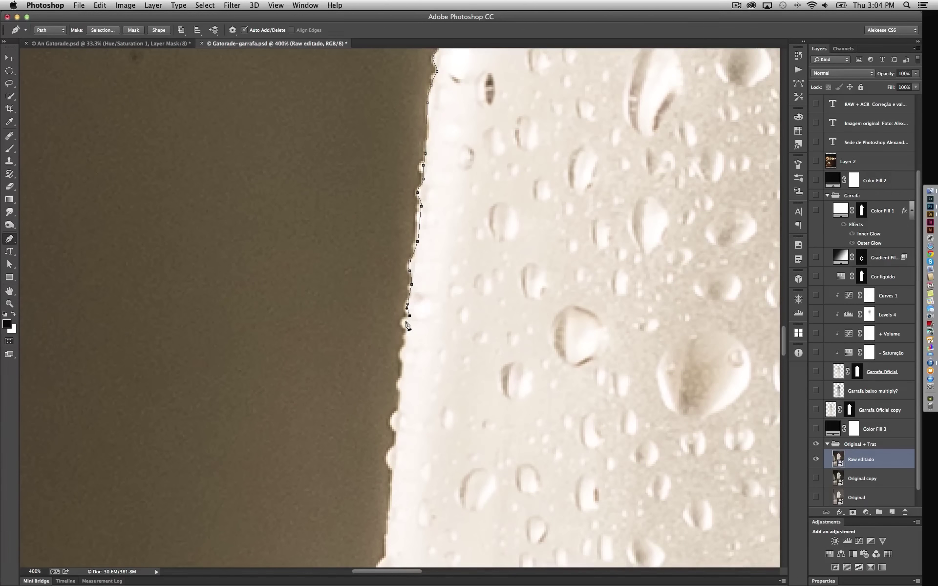
scroll(404, 382, down, 4)
scroll(404, 383, left, 1)
scroll(418, 270, down, 4)
scroll(418, 270, right, 2)
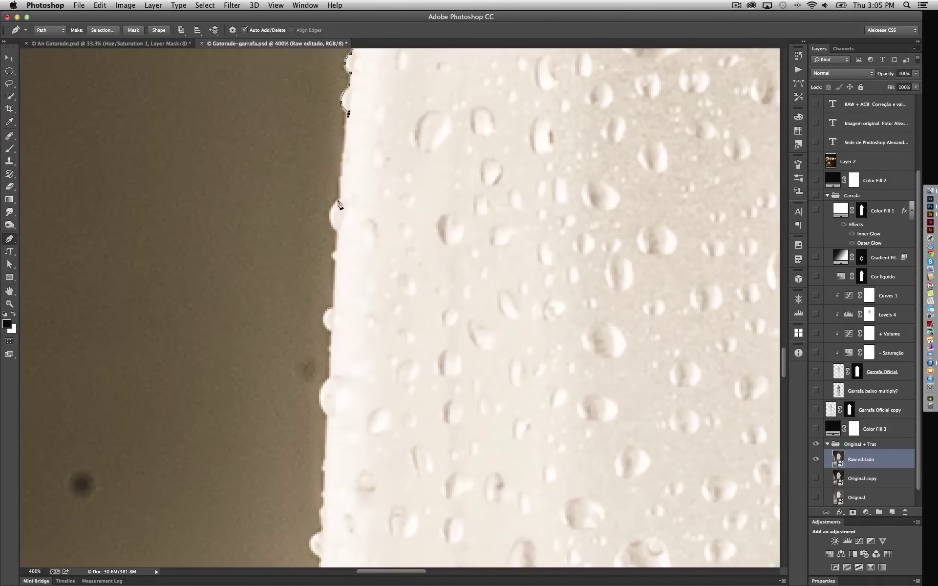
scroll(335, 337, down, 3)
scroll(391, 261, down, 8)
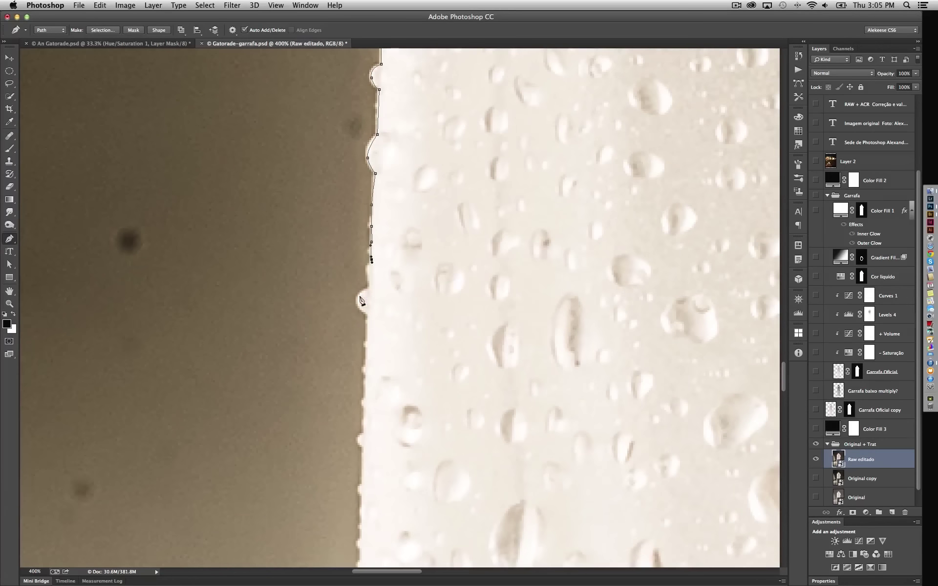
scroll(370, 277, down, 7)
drag(359, 385, 381, 232)
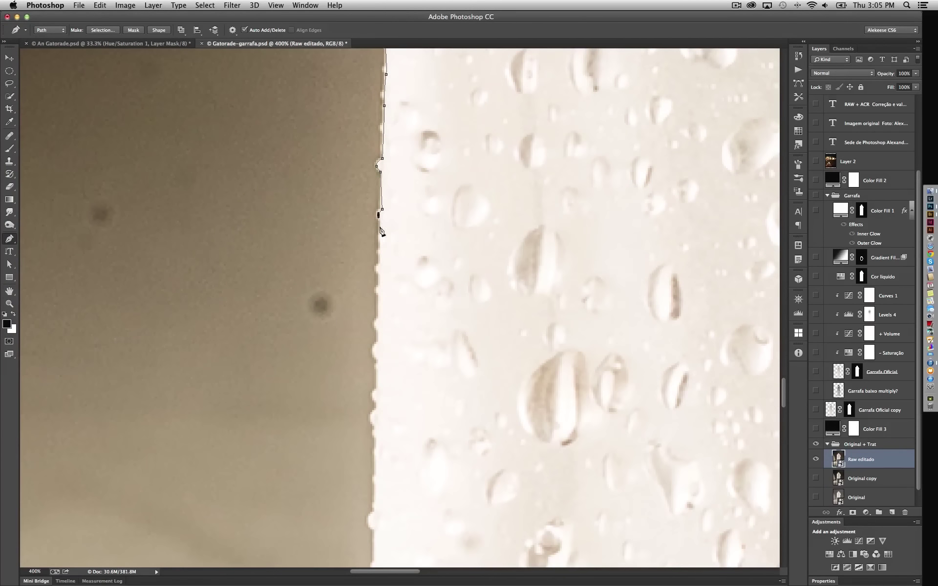
click(378, 327)
click(379, 334)
click(375, 344)
click(372, 354)
click(376, 364)
- Extend the outline down to the bottle's base and along its bottom curve
scroll(382, 347, down, 3)
scroll(383, 405, down, 5)
scroll(382, 342, down, 5)
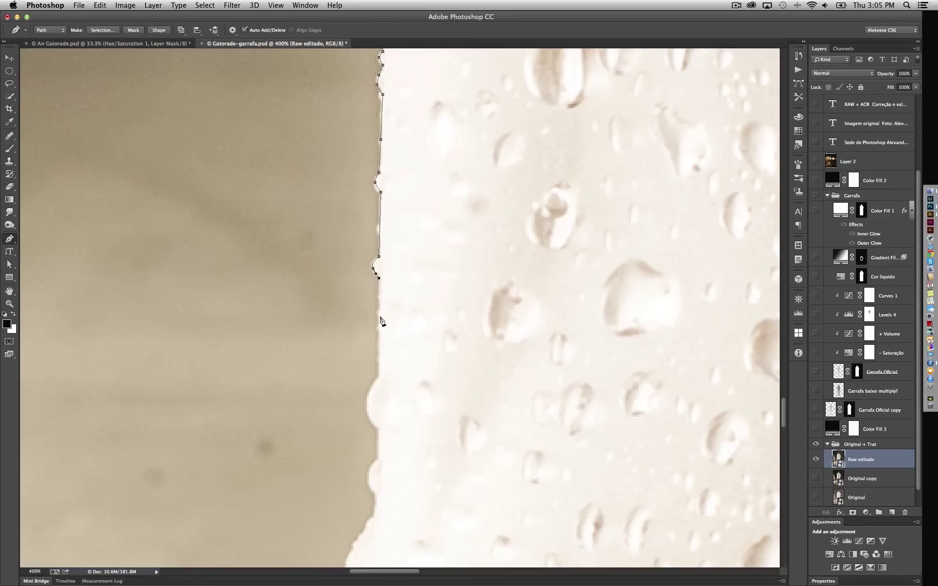
scroll(381, 361, down, 5)
click(353, 175)
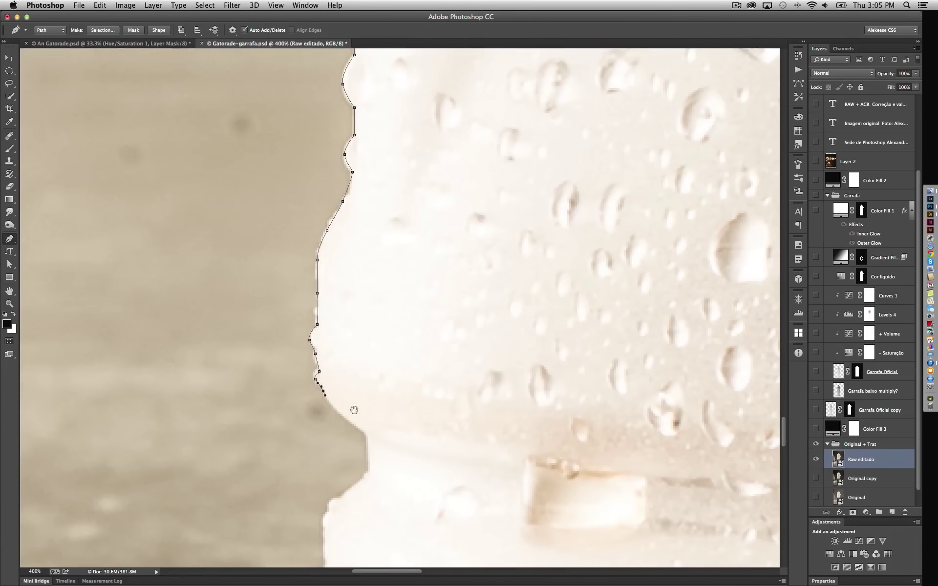
drag(354, 409, 331, 257)
click(330, 269)
click(346, 291)
click(344, 314)
click(342, 320)
click(341, 326)
drag(311, 422, 299, 200)
click(292, 258)
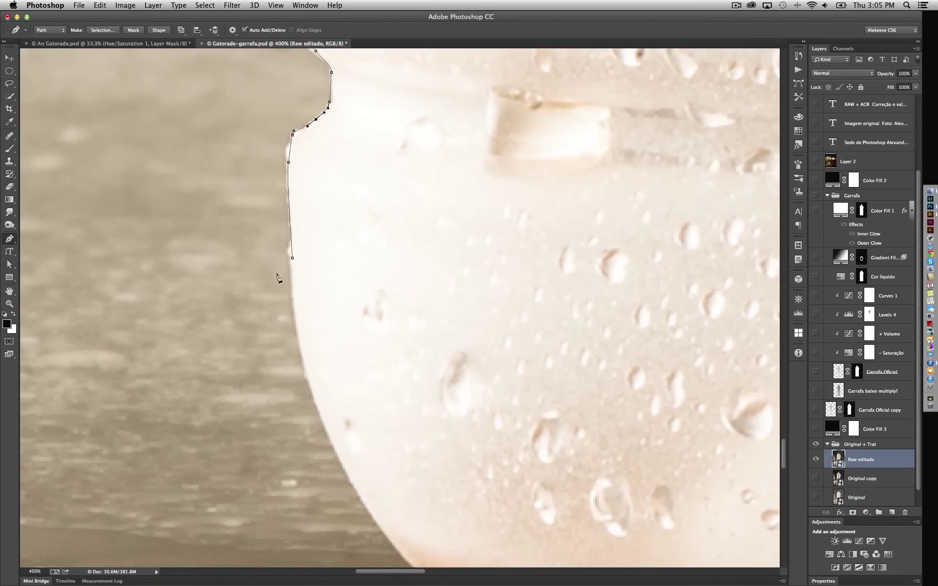
key(super+minus)
click(419, 486)
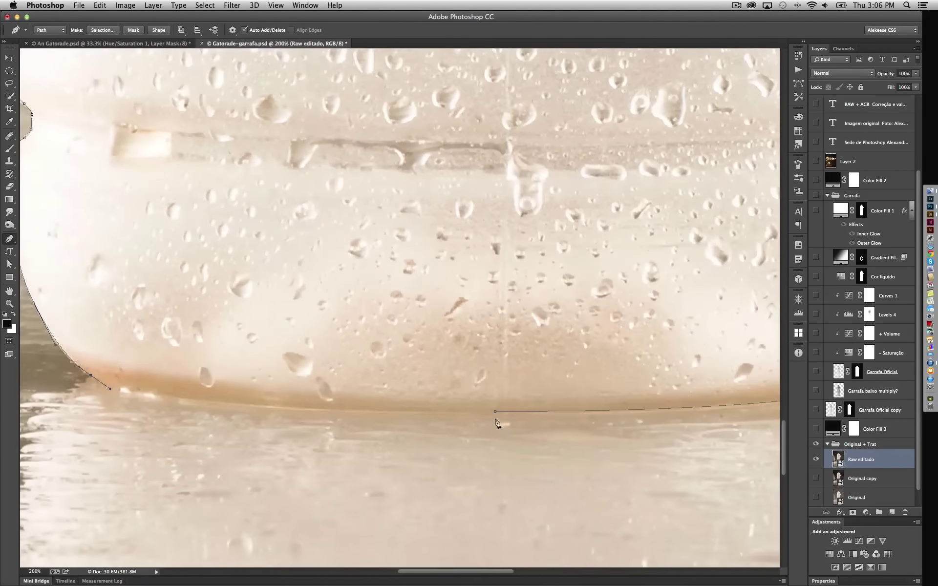
- Save the traced bottle work path under a name and use it to mask Raw editado
key(super+minus)
key(super+minus)
click(798, 69)
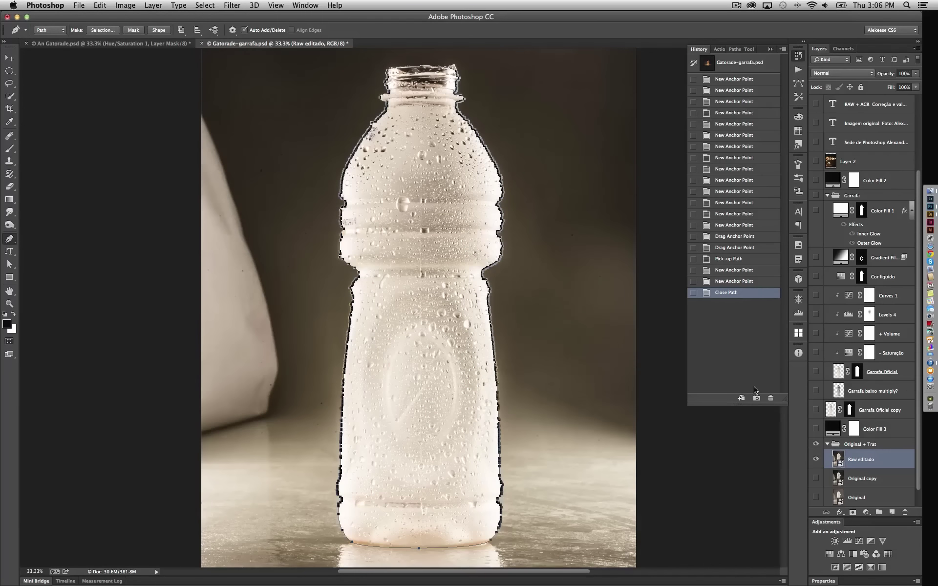
click(729, 49)
double_click(718, 80)
text(Gatora)
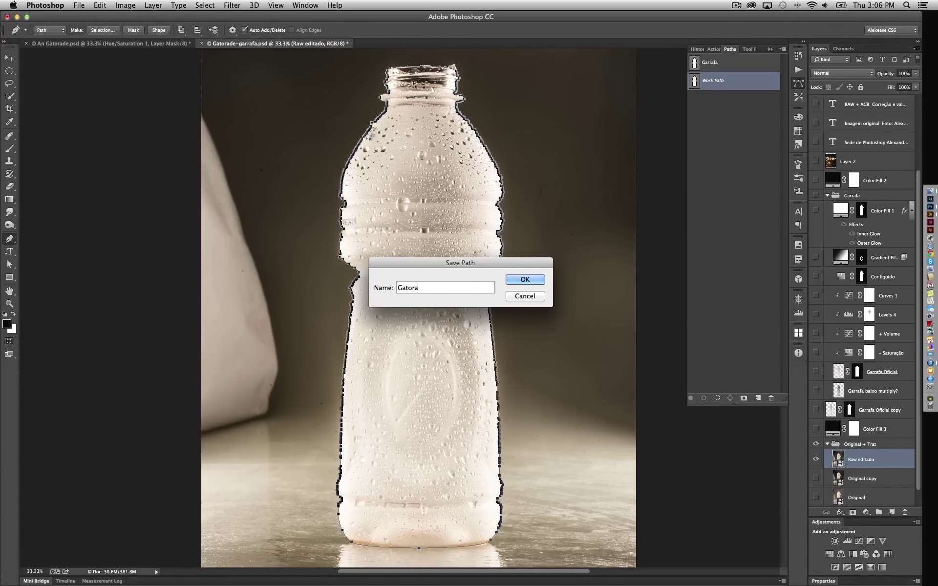
text(de Alekeese)
key(Return)
super+click(694, 80)
click(798, 83)
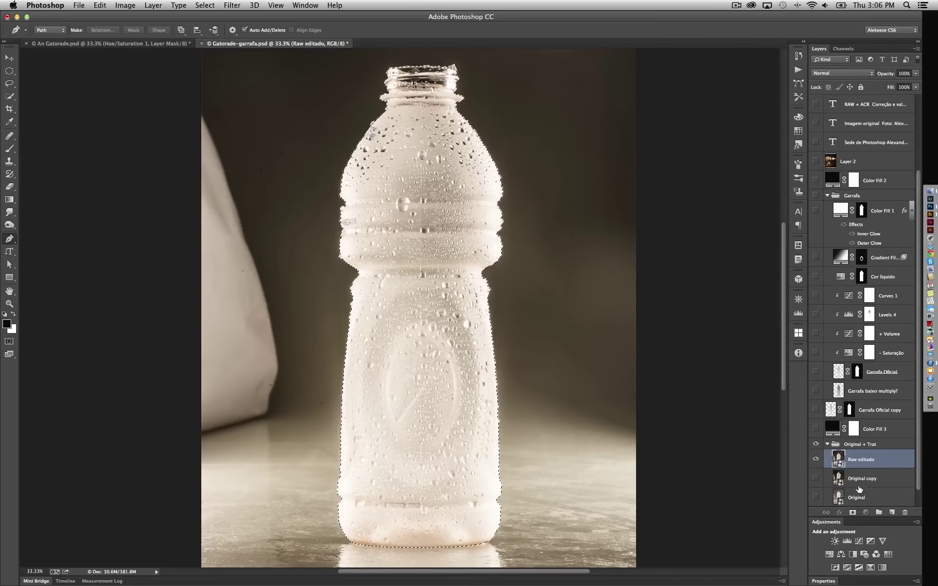
- Add a dark red Solid Color fill beneath Raw editado and open Refine Mask
click(853, 513)
click(879, 293)
click(652, 187)
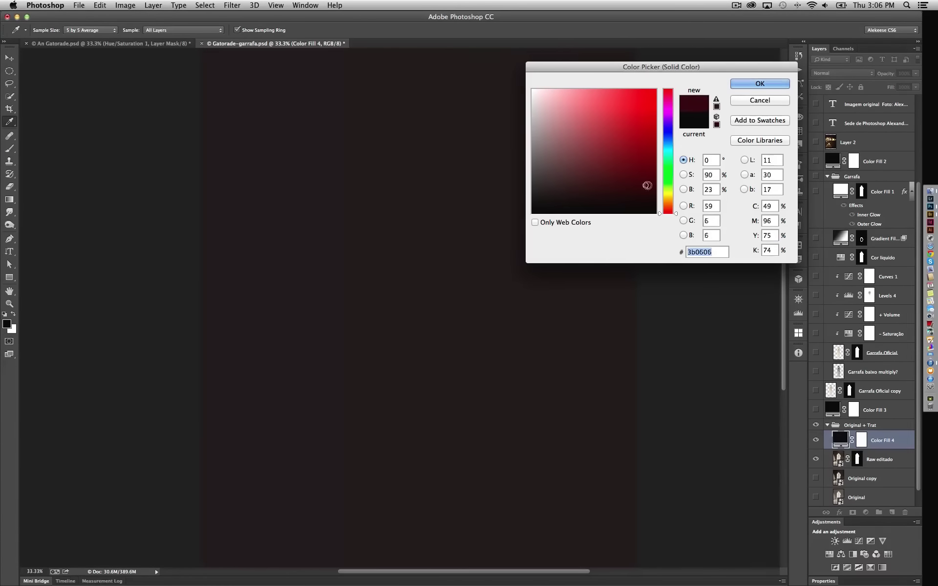
click(759, 83)
drag(879, 459, 879, 435)
click(822, 580)
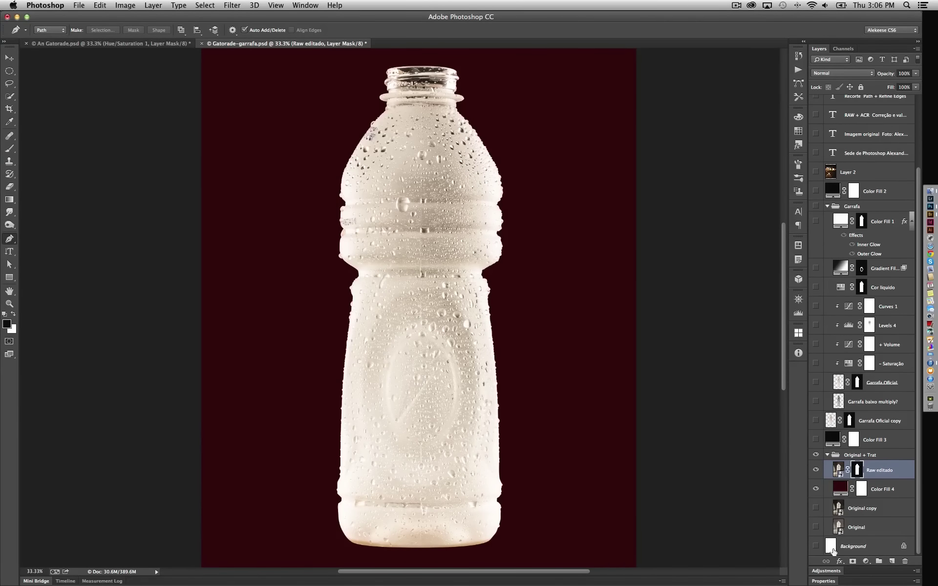
click(881, 534)
click(644, 131)
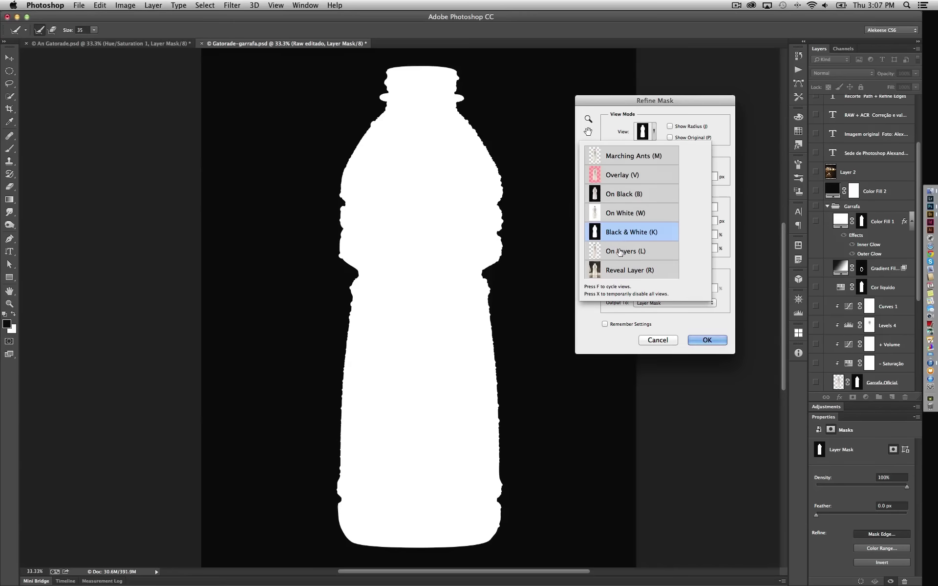
- Preview the mask On Black and brush the bottle's left edge with a 105 px Refine Radius Tool
click(617, 194)
click(589, 162)
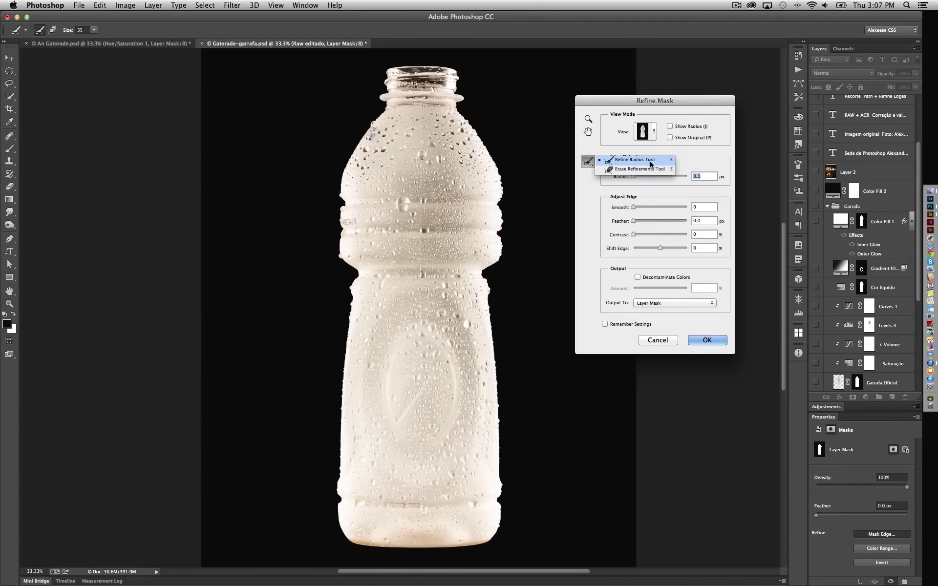
click(633, 159)
key(bracketright)
key(bracketright)
key(bracketright)
mouse_move(376, 110)
mouse_down()
mouse_move(337, 512)
mouse_move(381, 73)
mouse_up()
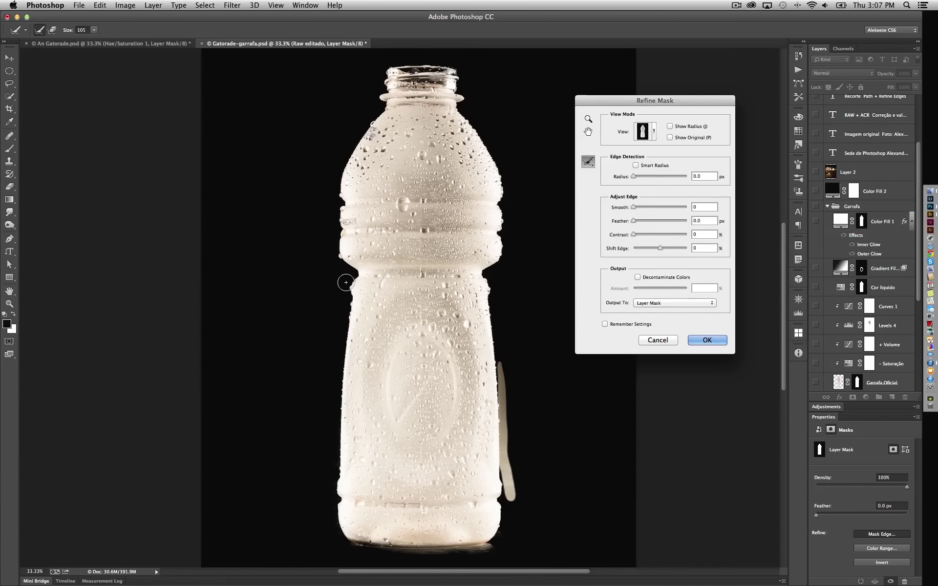
- Switch to Black & White view, refine the bottle top edge, and apply the refined mask
click(644, 131)
click(649, 254)
click(669, 137)
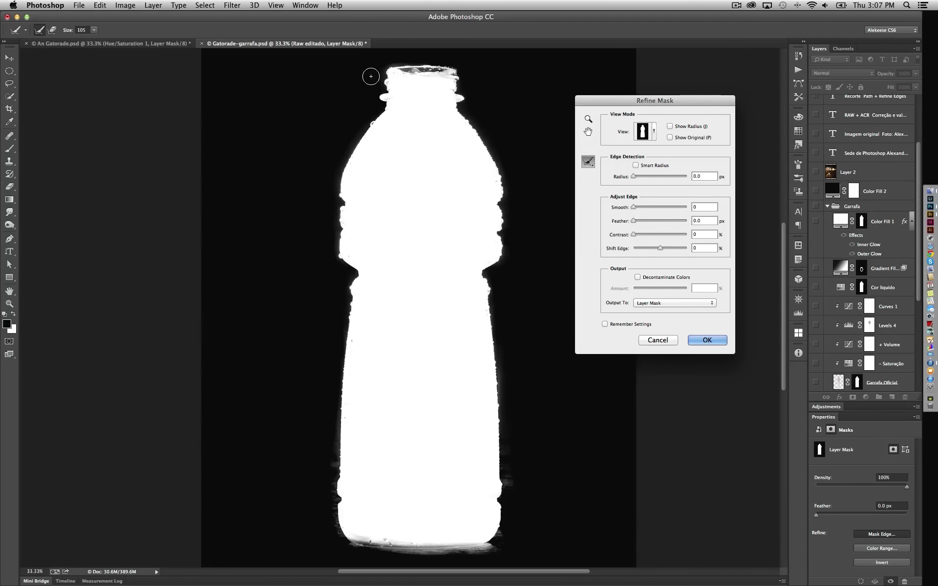
drag(370, 78, 468, 70)
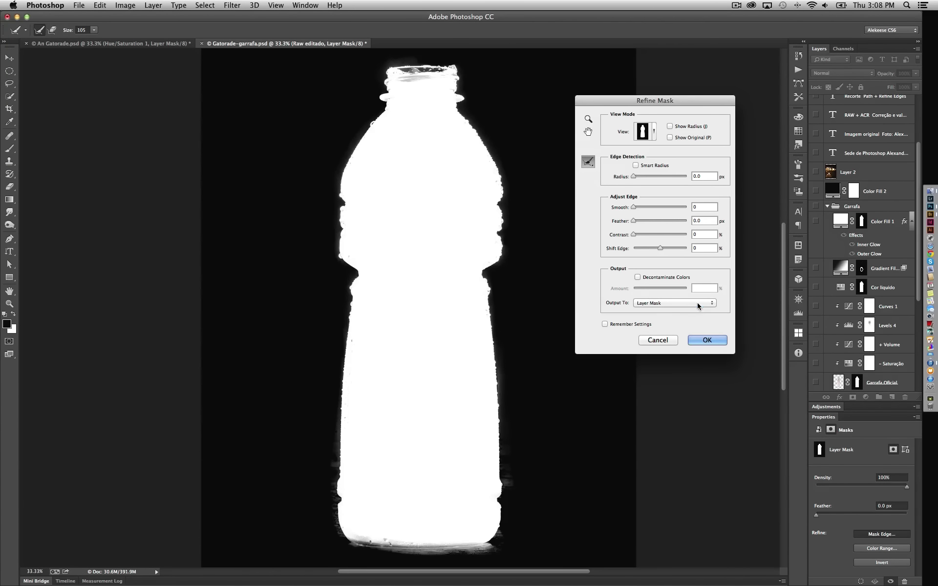
click(706, 340)
scroll(893, 359, down, 5)
shift+click(858, 368)
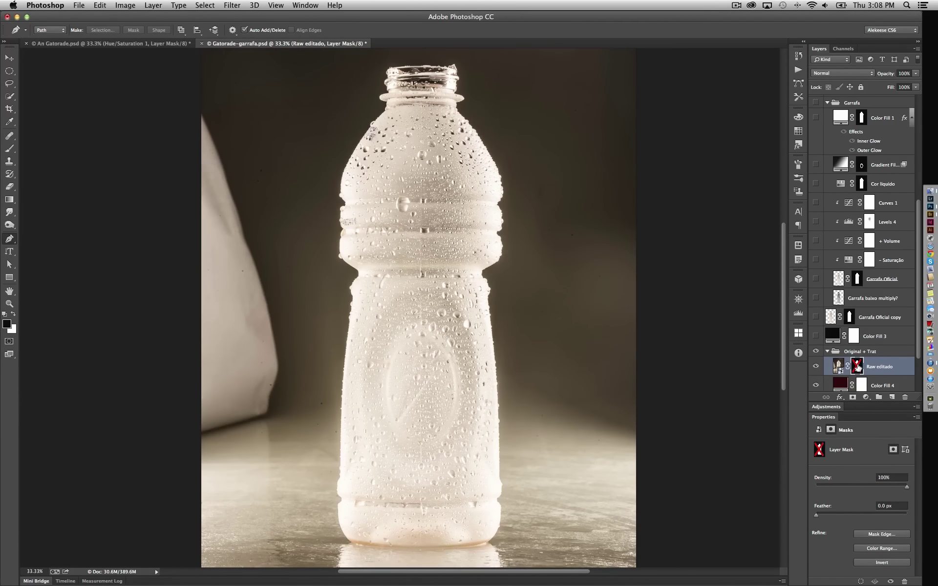
shift+click(857, 367)
key(ctrl+1)
drag(350, 63, 349, 254)
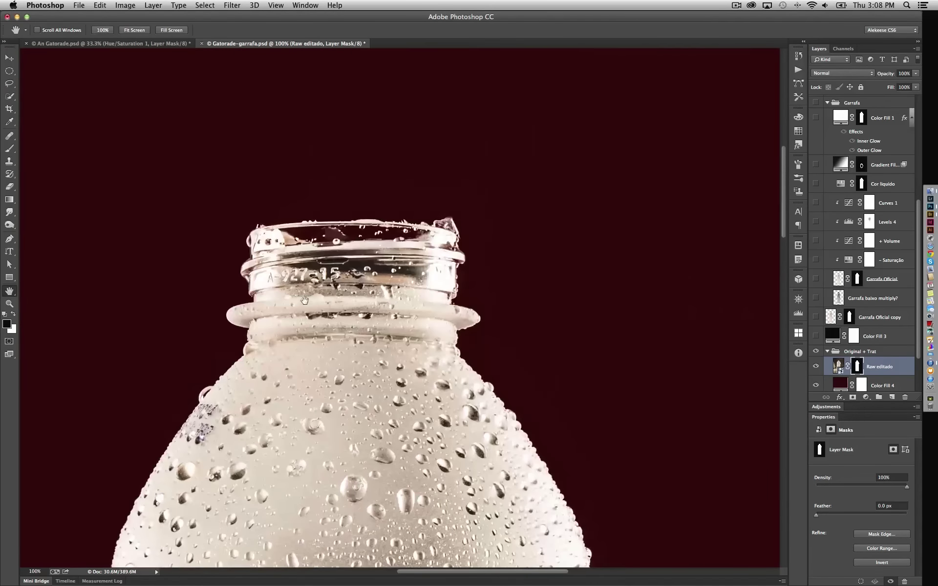
ctrl+click(349, 253)
scroll(410, 341, down, 10)
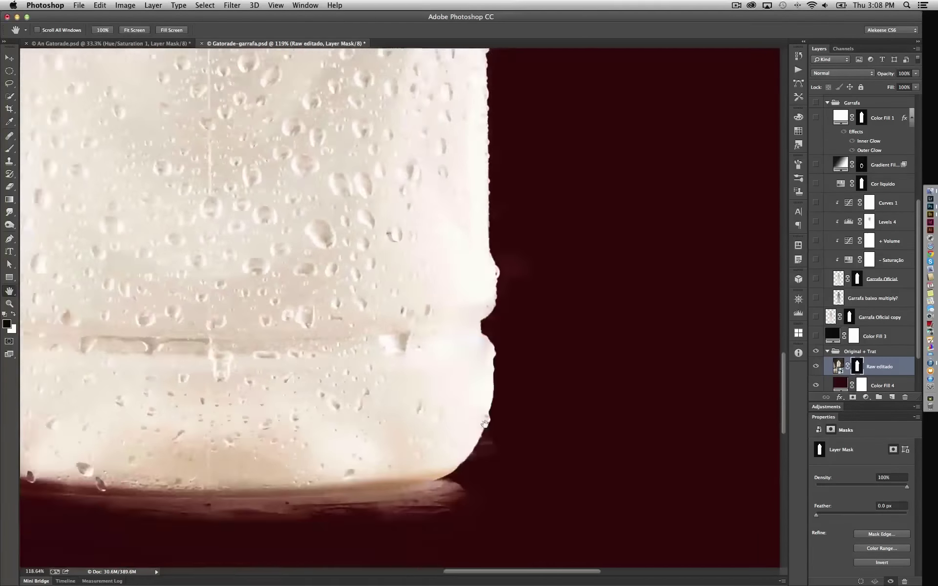
ctrl+click(465, 444)
scroll(439, 454, down, 3)
scroll(429, 460, down, 4)
scroll(318, 342, down, 3)
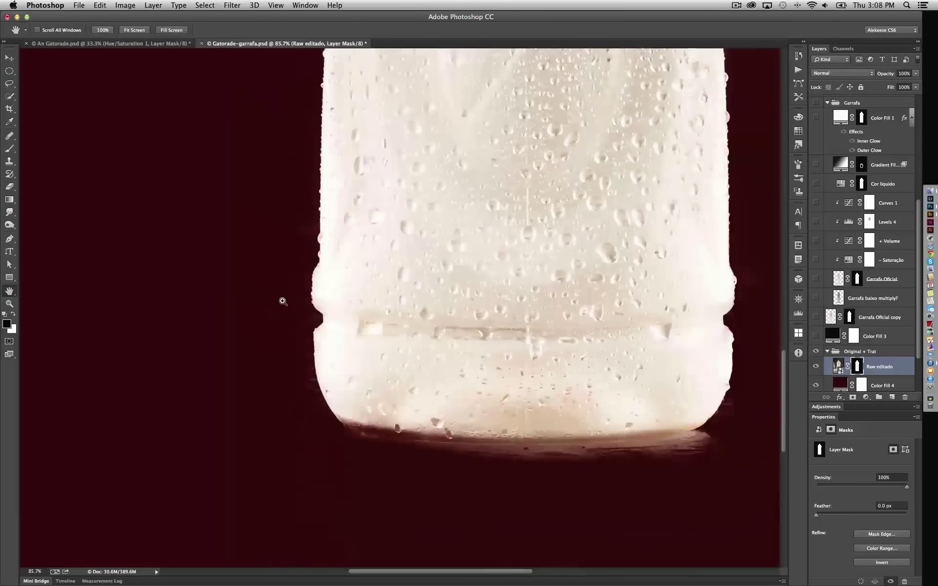
scroll(288, 332, down, 4)
key(v)
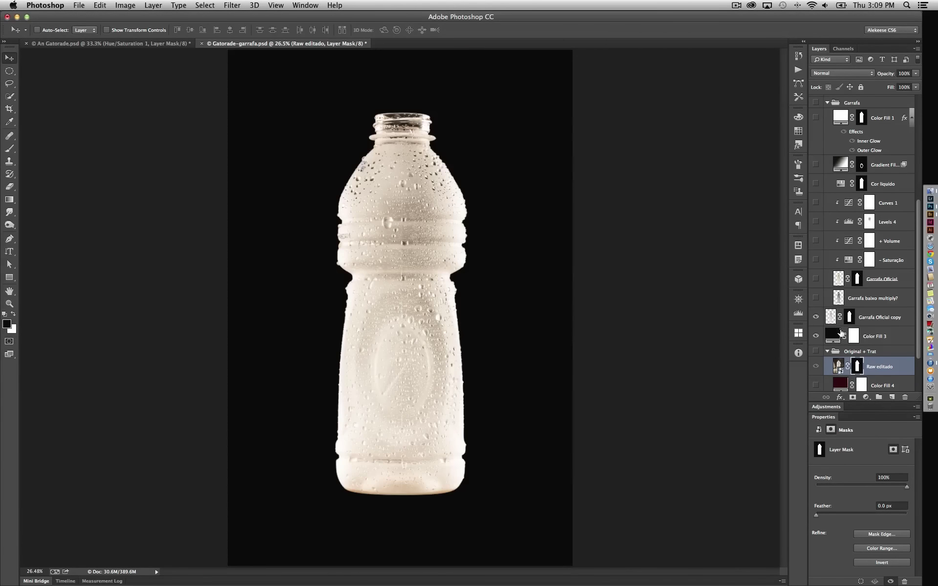
- Duplicate the bottle as Garrafa Oficial copy 2, hide Color Fill 3, and add a black Solid Color fill
click(838, 315)
drag(830, 320, 878, 363)
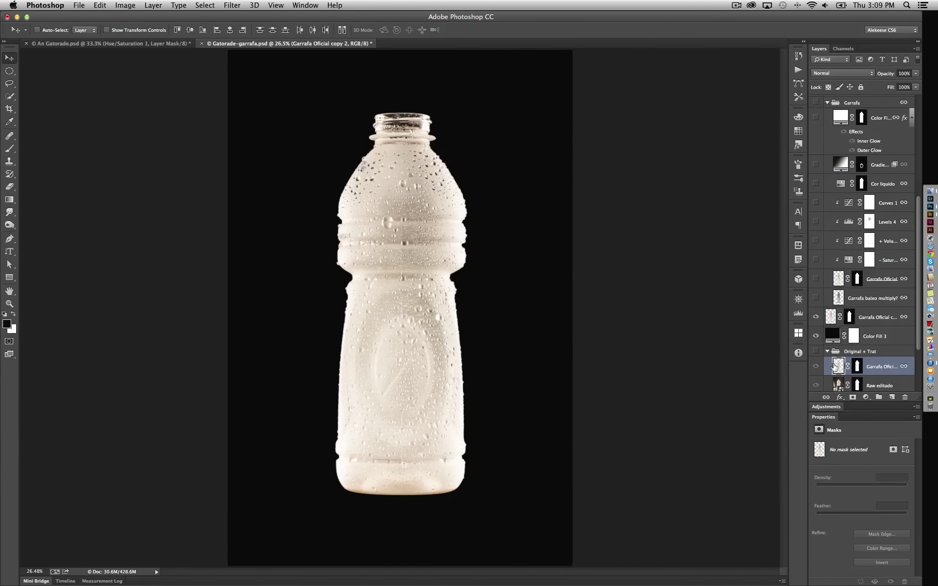
click(815, 336)
click(866, 397)
click(777, 88)
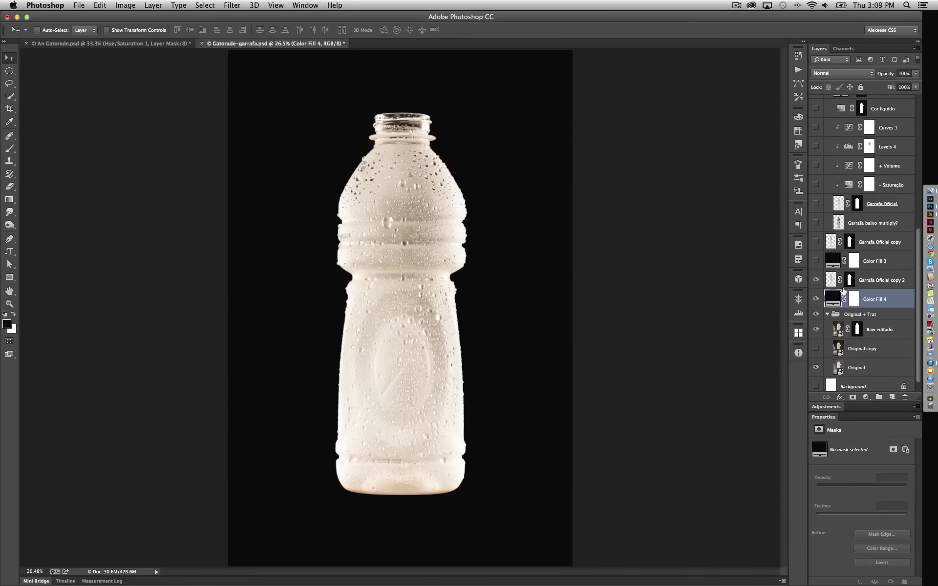
- Add a Hue/Saturation layer clipped to the bottle with saturation at -100
click(842, 280)
click(826, 406)
click(829, 439)
click(846, 581)
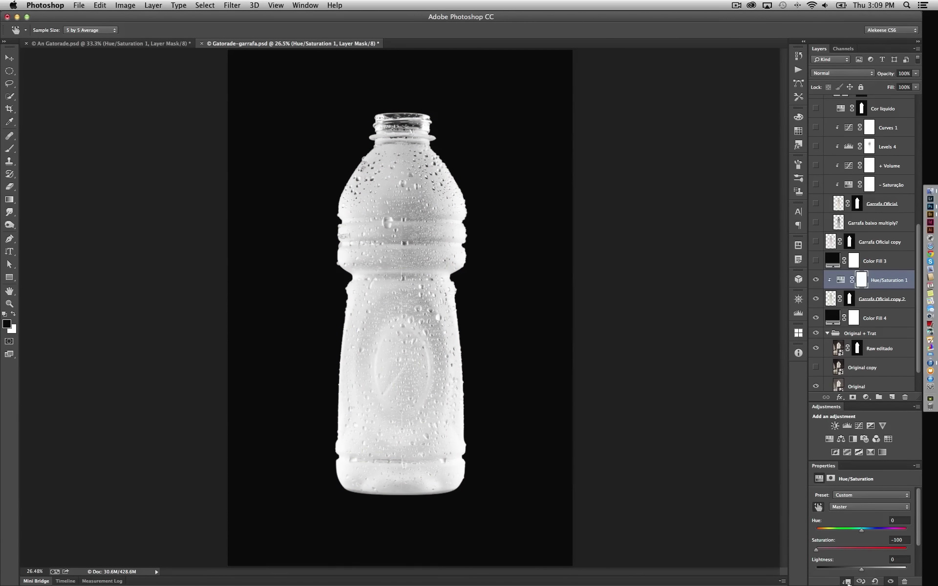
- Add a clipped Levels layer in Multiply mode to darken the bottle
click(847, 426)
click(842, 73)
click(830, 101)
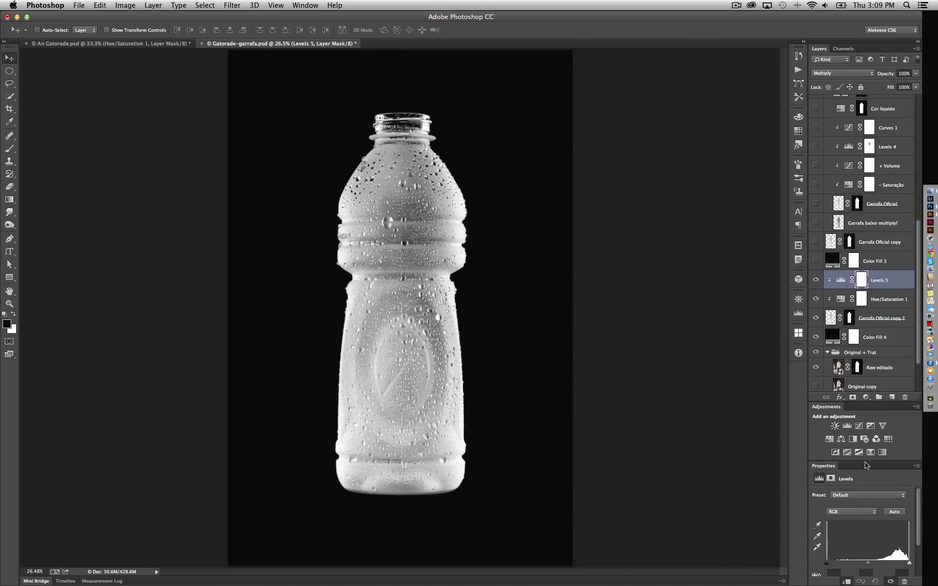
click(815, 279)
click(817, 281)
- Add Levels 6 with midtones at 0.52, brushing its mask to brighten the upper band
click(848, 425)
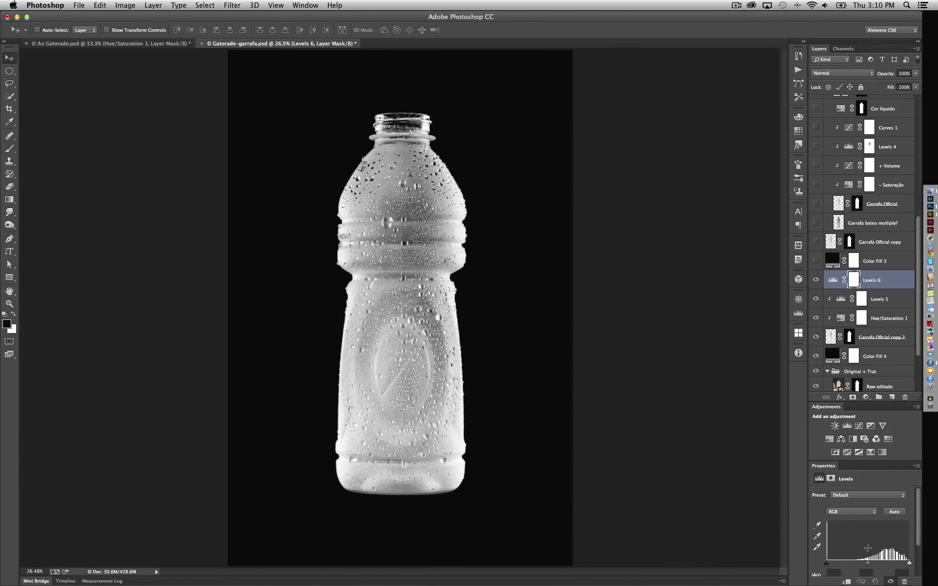
drag(867, 563, 883, 563)
scroll(893, 527, down, 3)
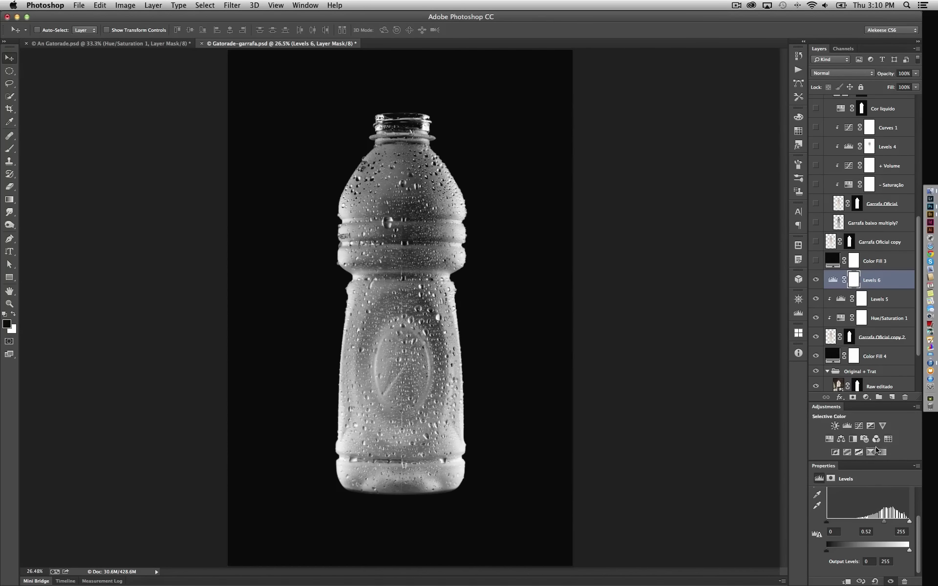
key(b)
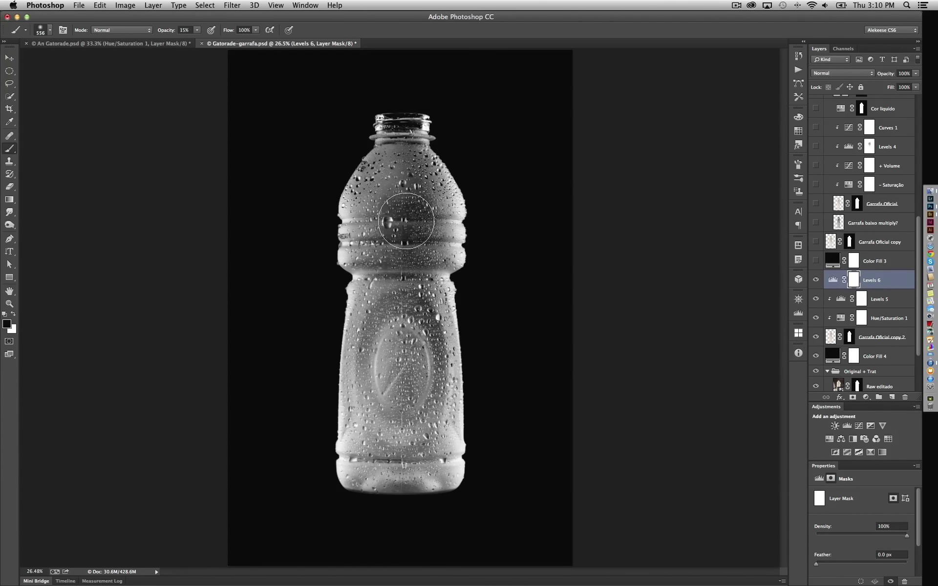
drag(412, 208, 421, 250)
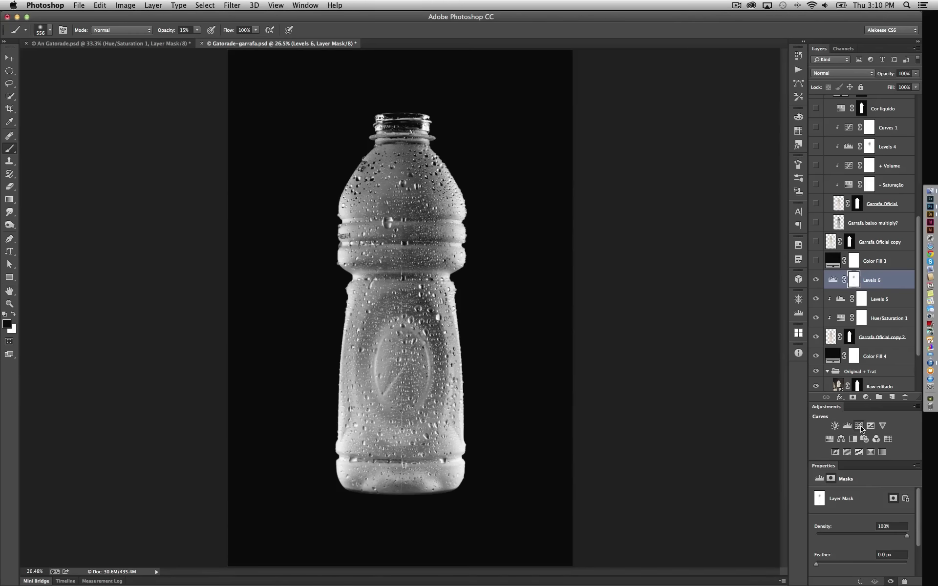
- Add a Curves layer clipped to the bottle in Multiply mode
click(858, 425)
drag(874, 288, 859, 281)
click(842, 73)
- Set Curves to 40% and add a colorized Hue/Saturation at Hue 33, Saturation 60 on the bottle
click(840, 98)
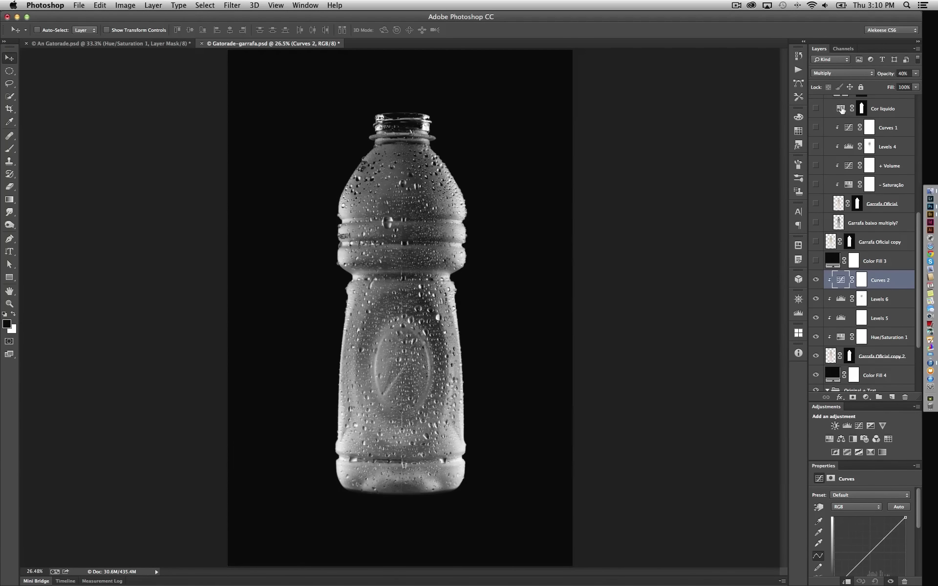
ctrl+click(849, 356)
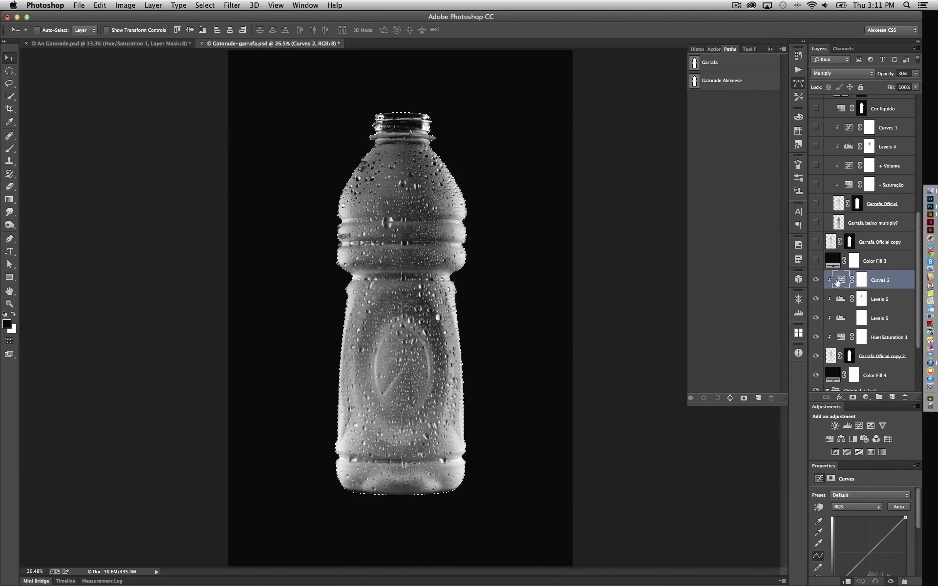
click(829, 438)
click(860, 539)
drag(839, 527, 869, 527)
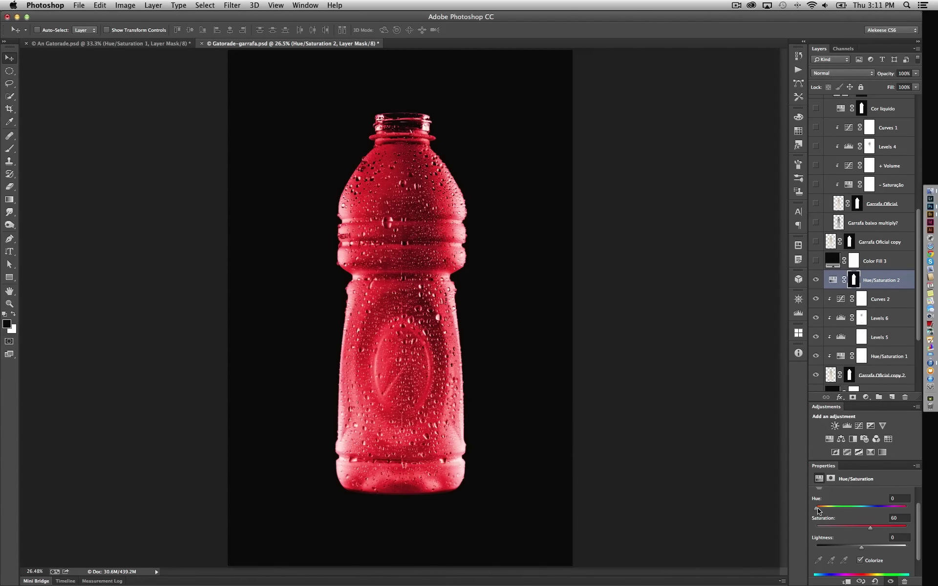
mouse_move(817, 506)
mouse_down()
mouse_move(889, 509)
mouse_move(828, 510)
mouse_up()
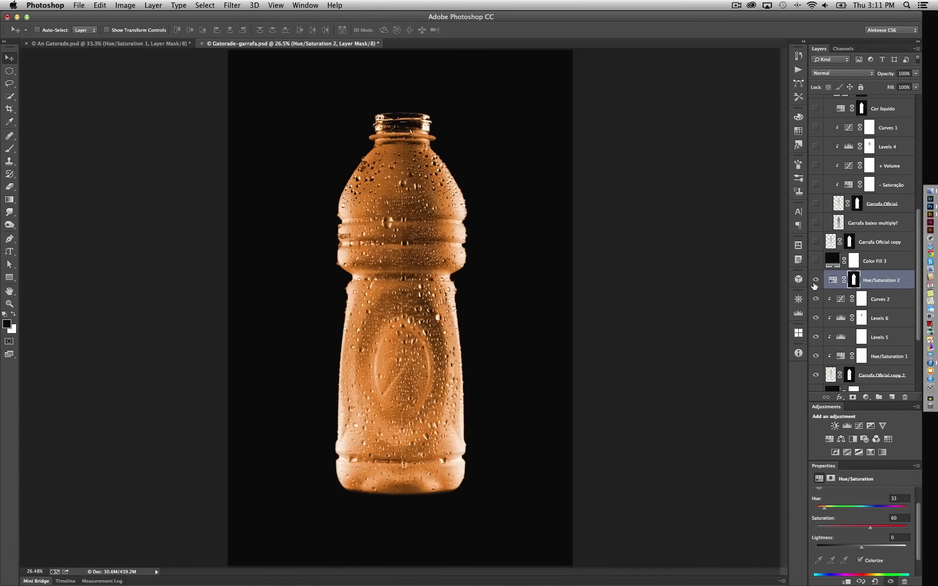
- Clip the Hue/Saturation layer to the bottle and draw an oval selection over the label
alt+click(882, 285)
key(m)
drag(461, 435, 449, 444)
- Apply a new gradient to the fill and carve the inner oval out of its mask
click(592, 247)
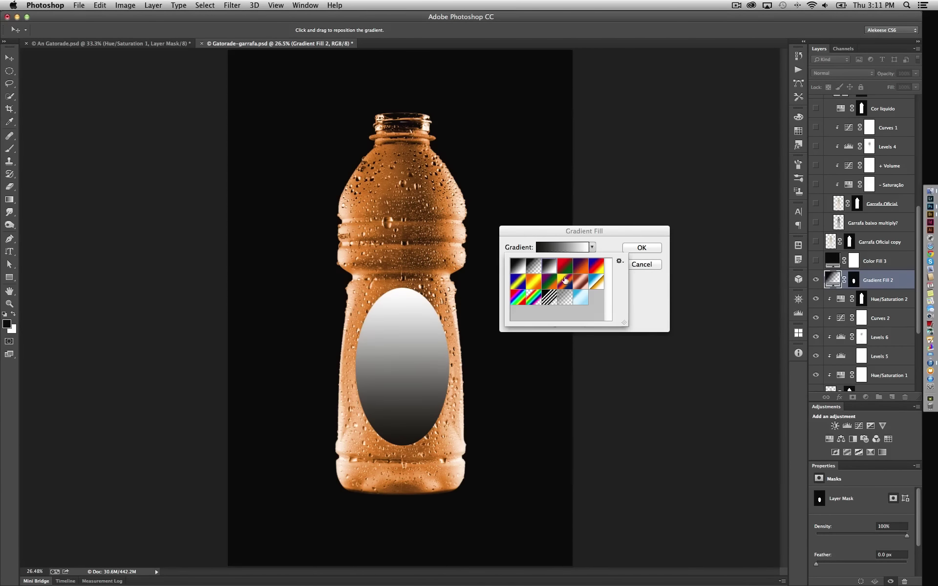
click(511, 266)
click(641, 248)
click(815, 279)
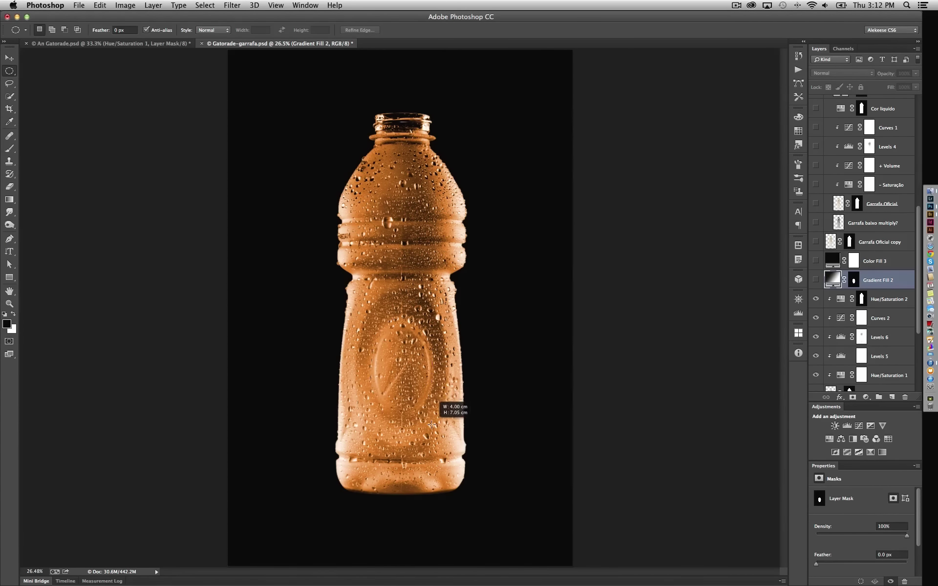
key(ctrl+z)
- Blend the gradient in Overlay, set its Blend If options, feather the mask 6.8 px, and lower opacity to 31%
click(843, 74)
click(843, 172)
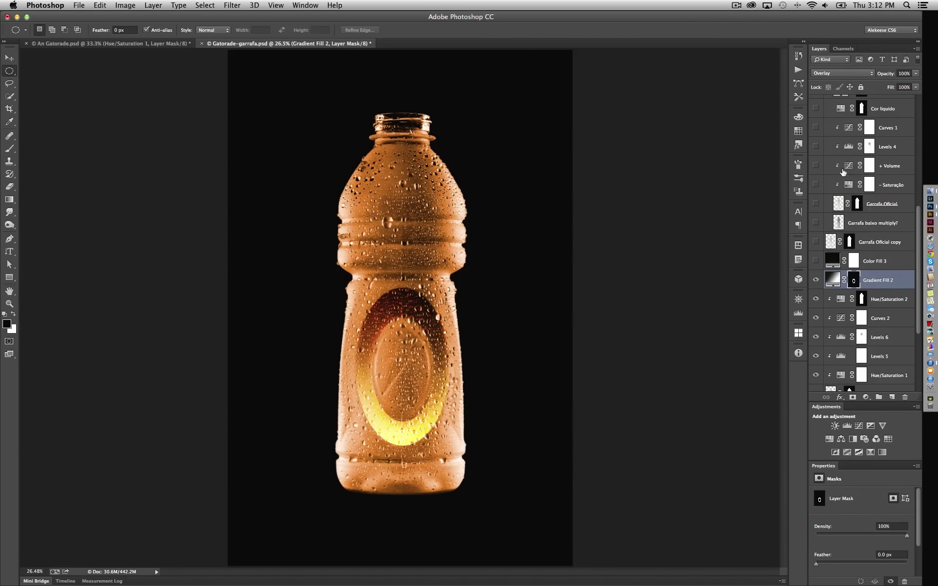
double_click(907, 286)
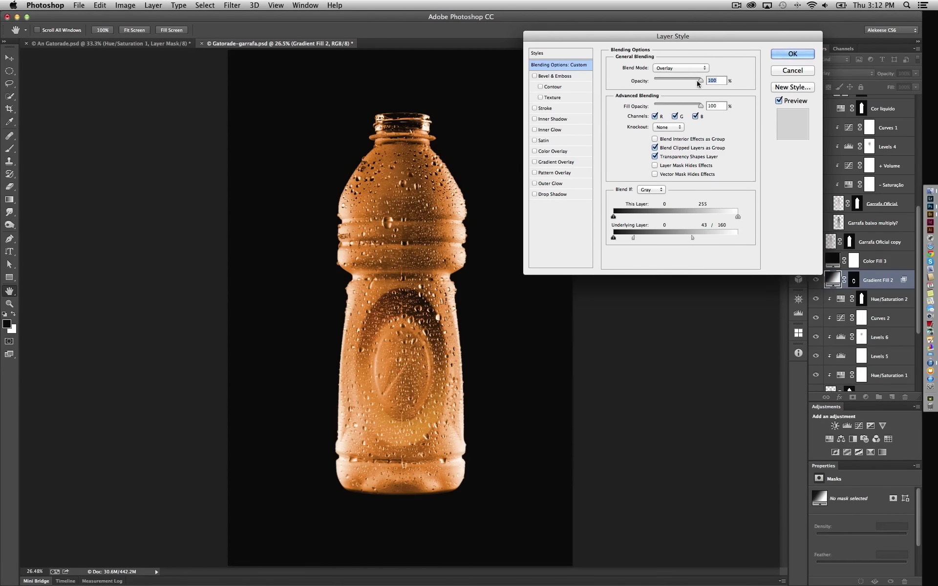
key(Return)
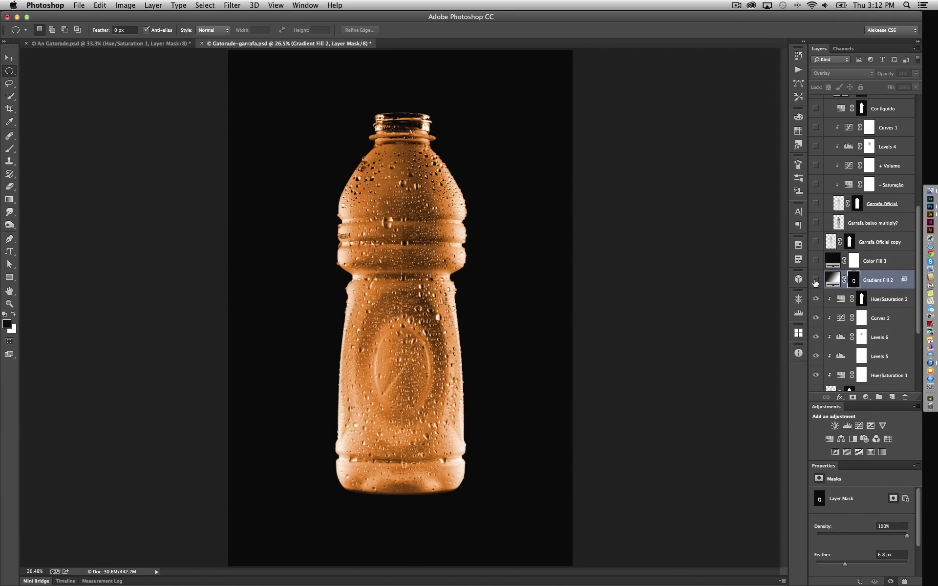
drag(919, 277, 919, 335)
- Toggle the original photo on and off to compare it with the orange bottle
alt+click(815, 362)
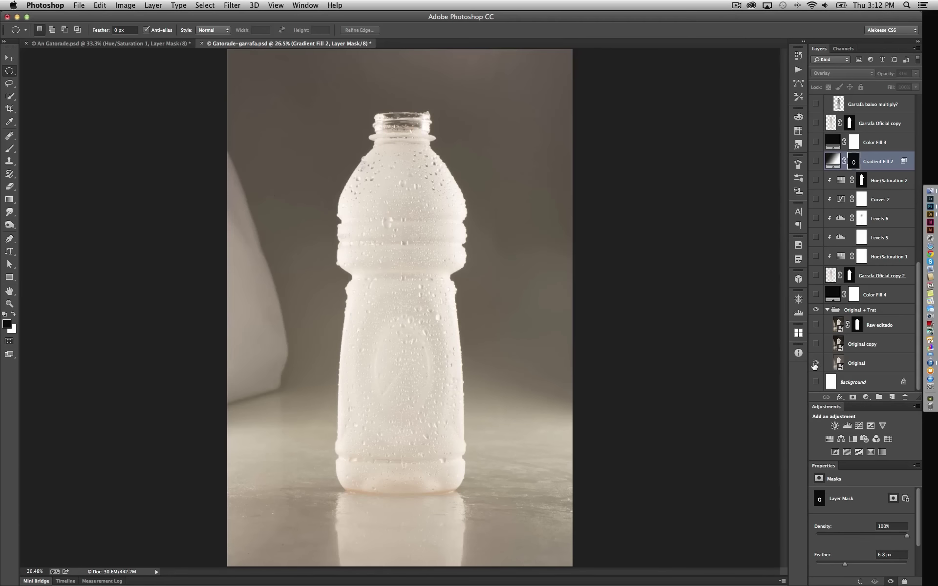
alt+click(815, 362)
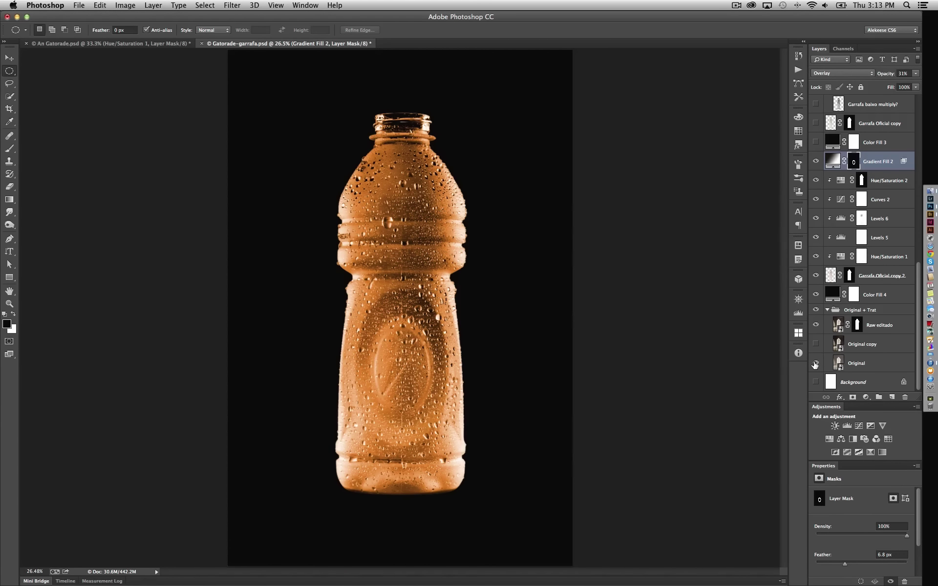
alt+click(815, 362)
alt+click(815, 362)
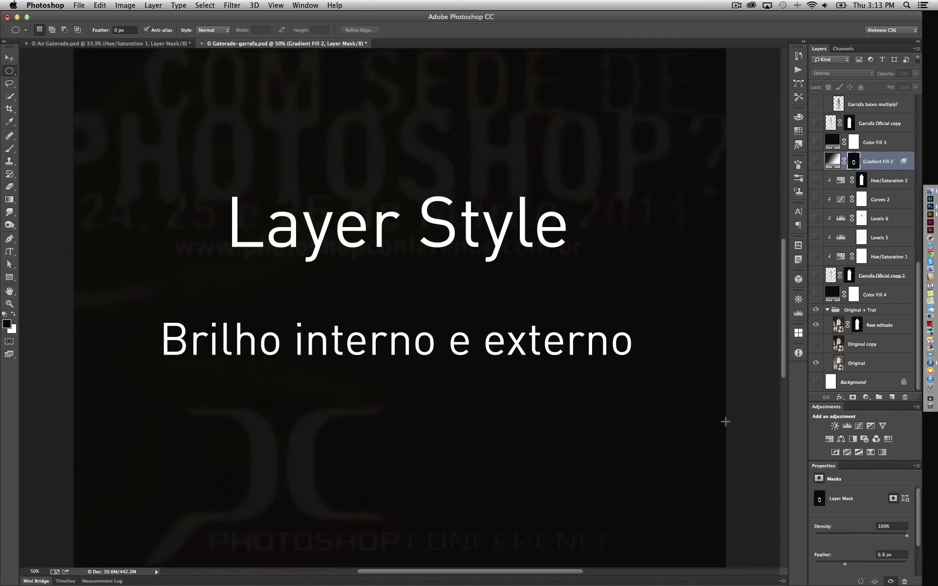
- Toggle the Garrafa group's visibility to compare, then deselect with Ctrl+D
scroll(905, 269, up, 3)
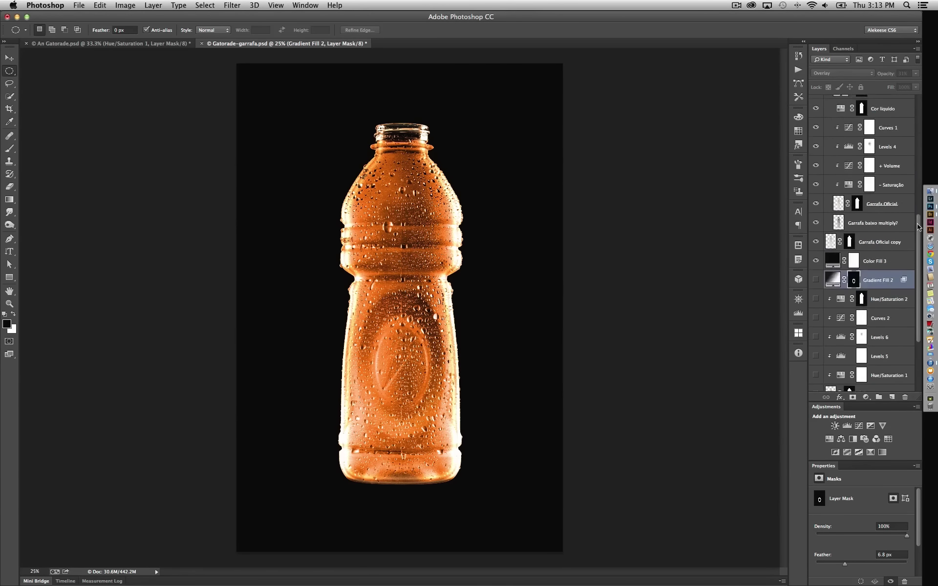
scroll(838, 180, down, 2)
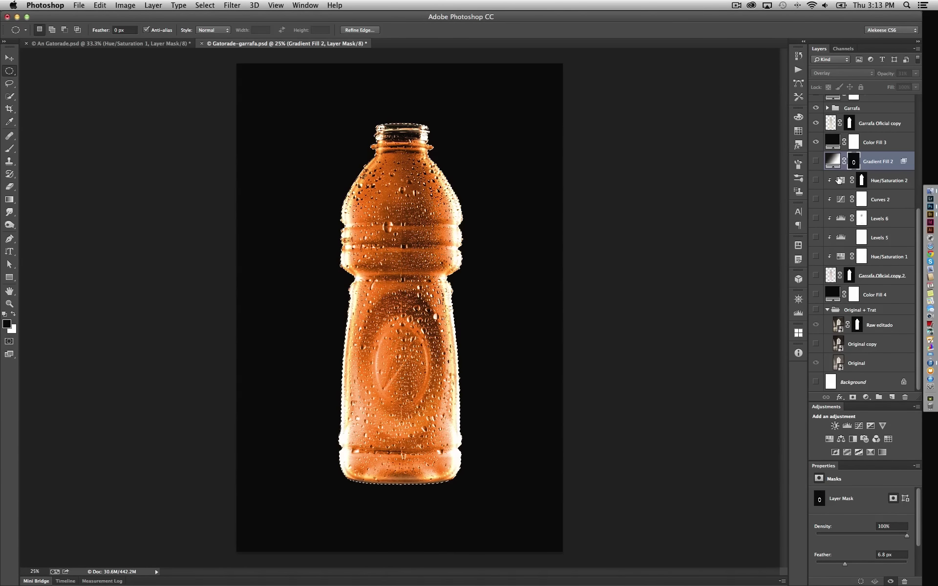
click(815, 108)
key(ctrl+d)
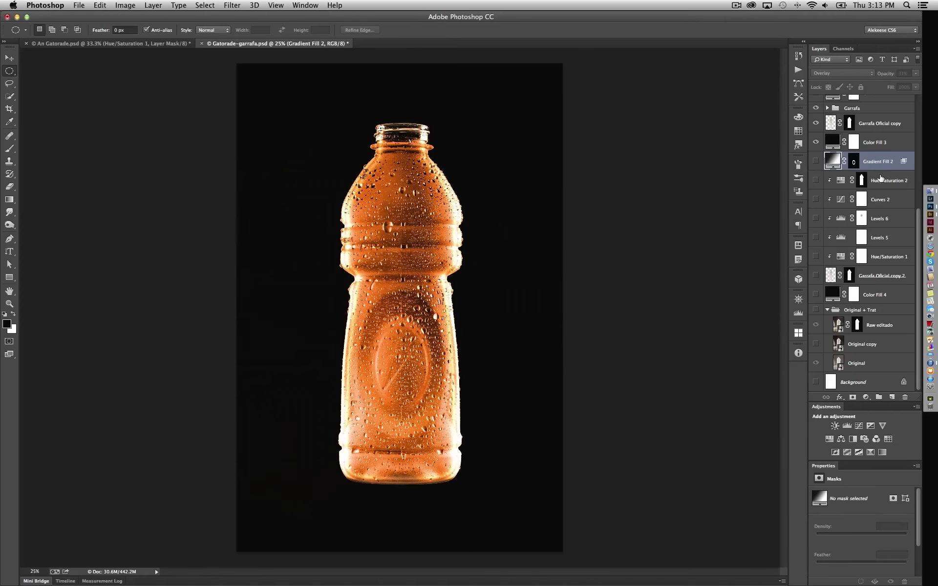
scroll(878, 175, up, 5)
- Add a new Solid Color fill layer with its fill set to 0%
click(866, 397)
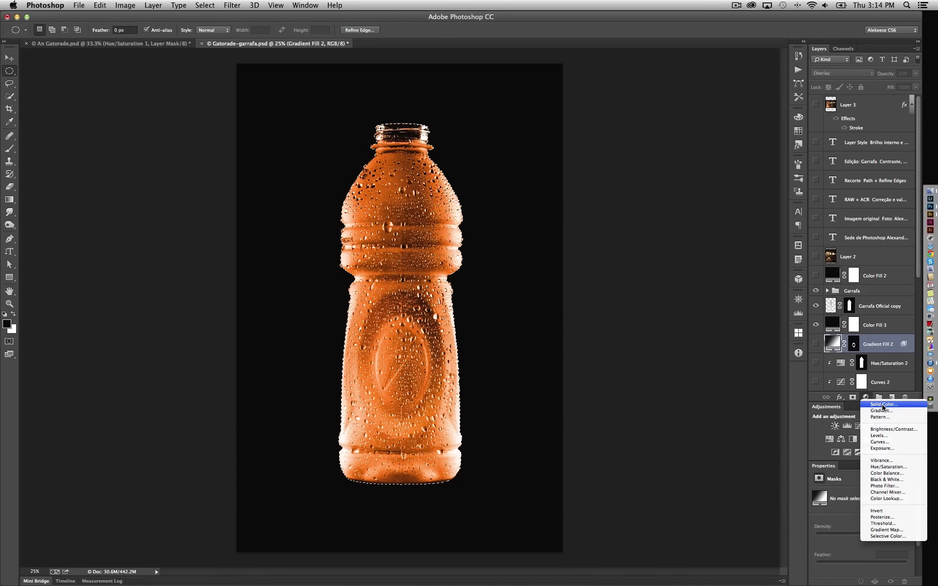
click(882, 404)
click(760, 83)
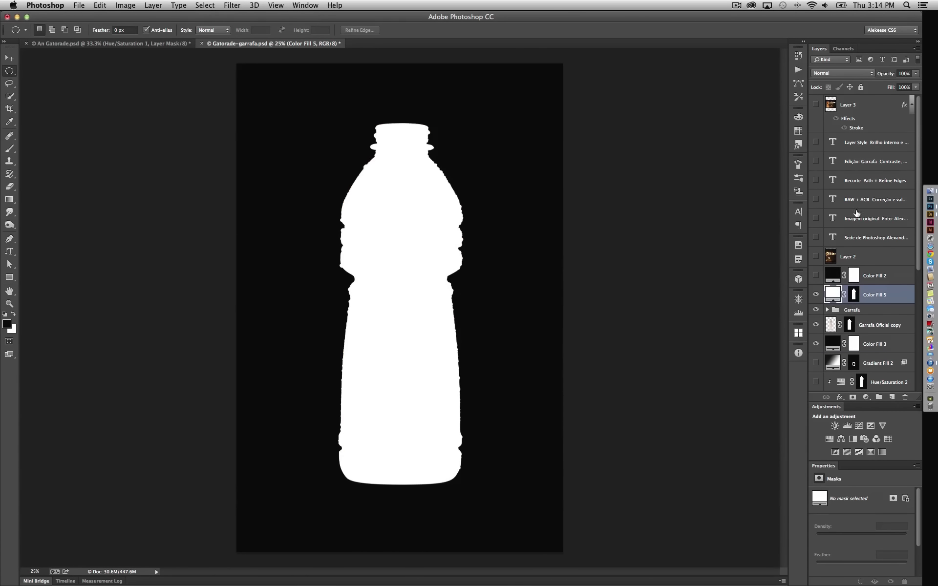
key(shift+0)
key(shift+0)
- Give the fill layer a peach Inner Glow with the Softer technique, enlarged across the bottle
click(865, 397)
click(839, 397)
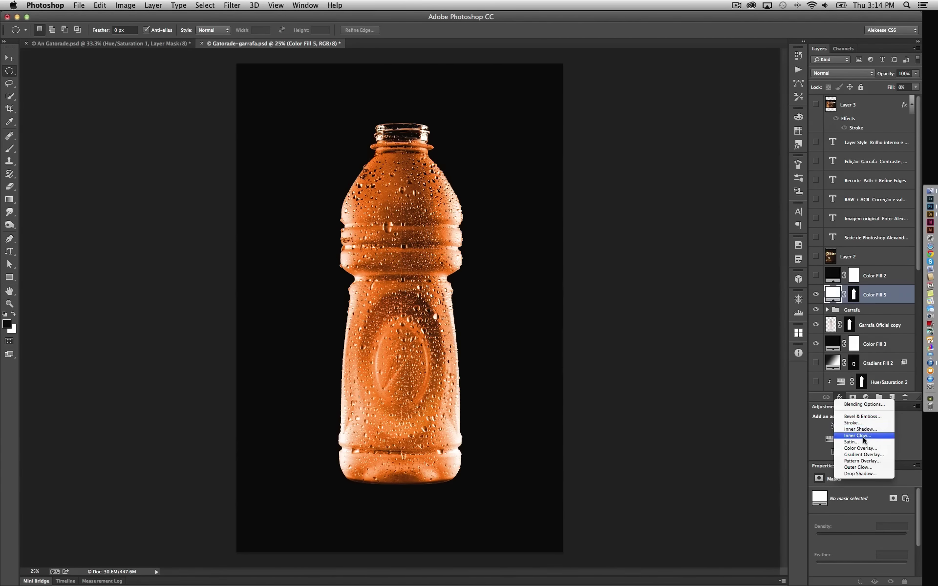
click(864, 435)
click(632, 104)
click(550, 94)
click(747, 79)
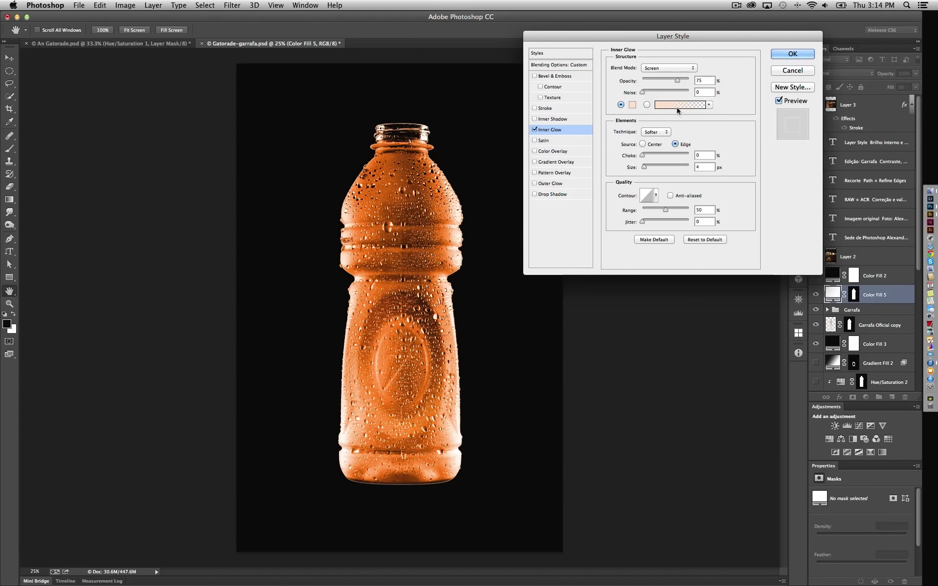
drag(644, 167, 665, 167)
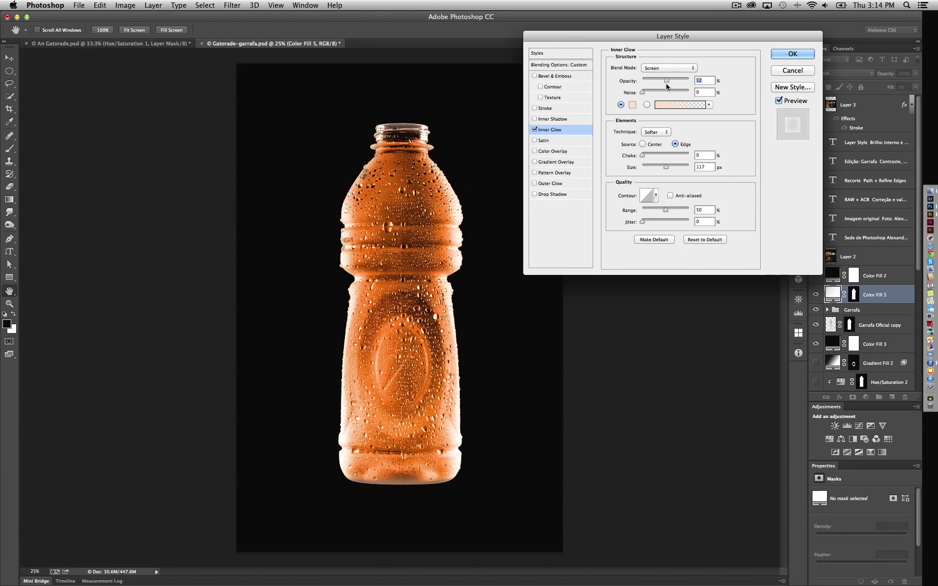
click(657, 132)
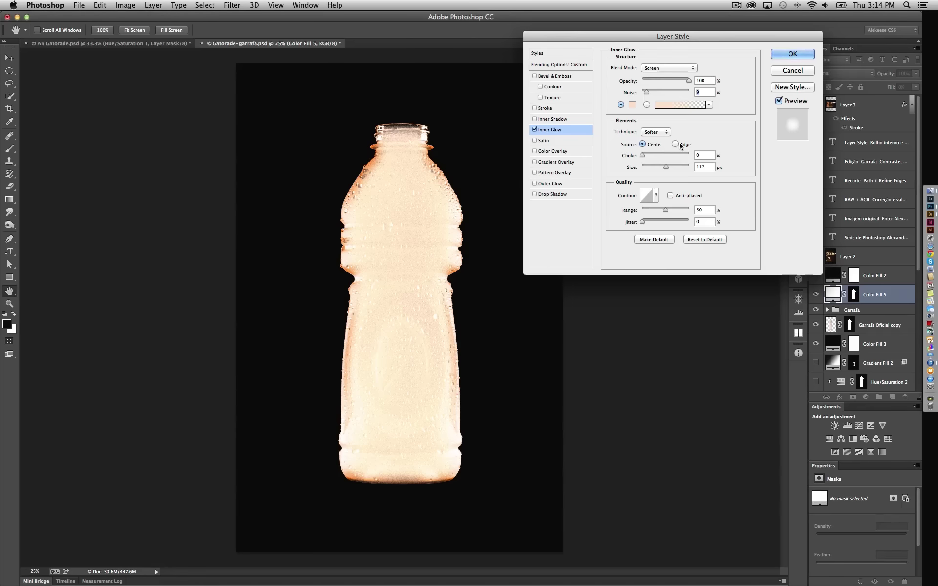
- Set the glow's contour, Size 79, Range 52, and Color Dodge blending
click(655, 195)
double_click(586, 229)
drag(665, 209, 665, 209)
drag(665, 167, 659, 167)
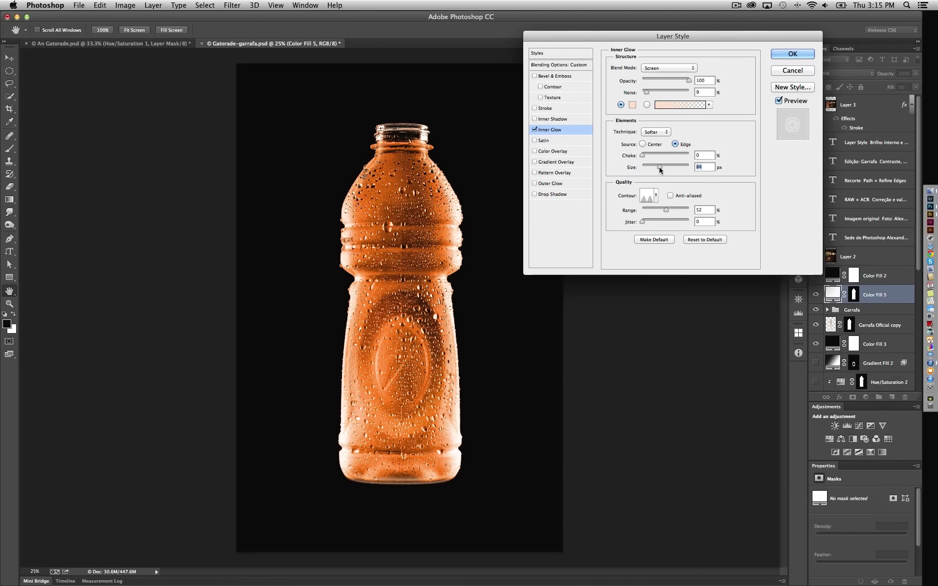
click(676, 68)
click(675, 72)
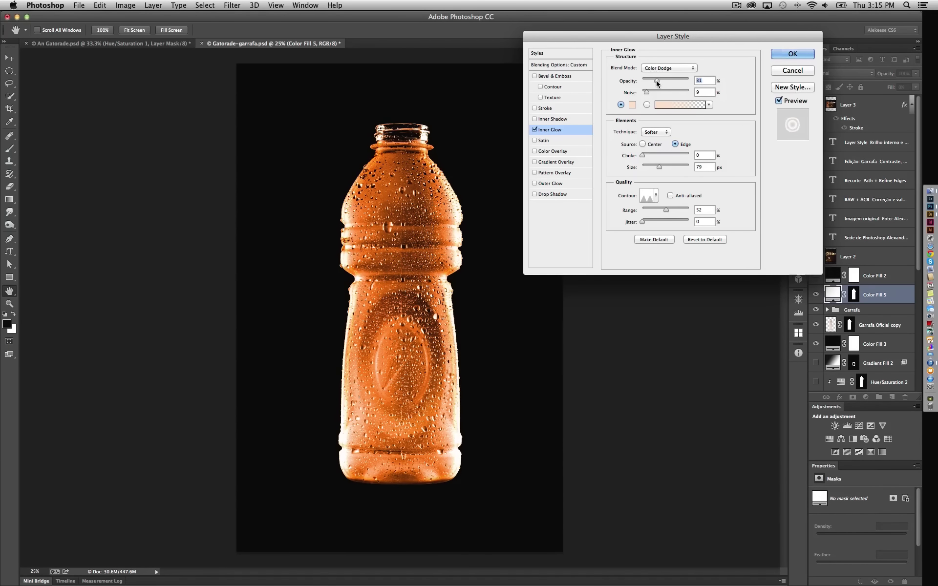
- Fine-tune the inner glow to 50% opacity and 100 px size
scroll(742, 104, up, 5)
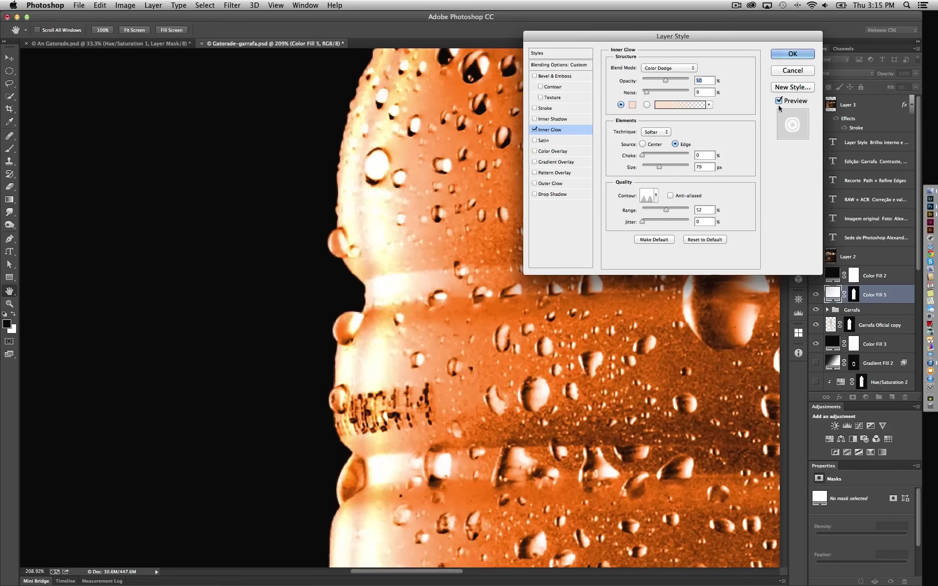
text(0)
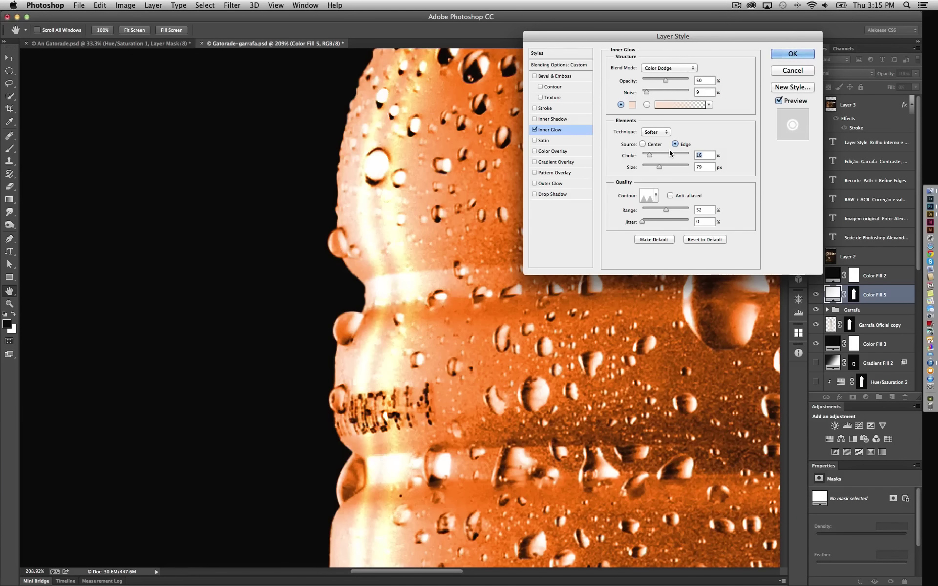
key(Tab)
key(shift+Up)
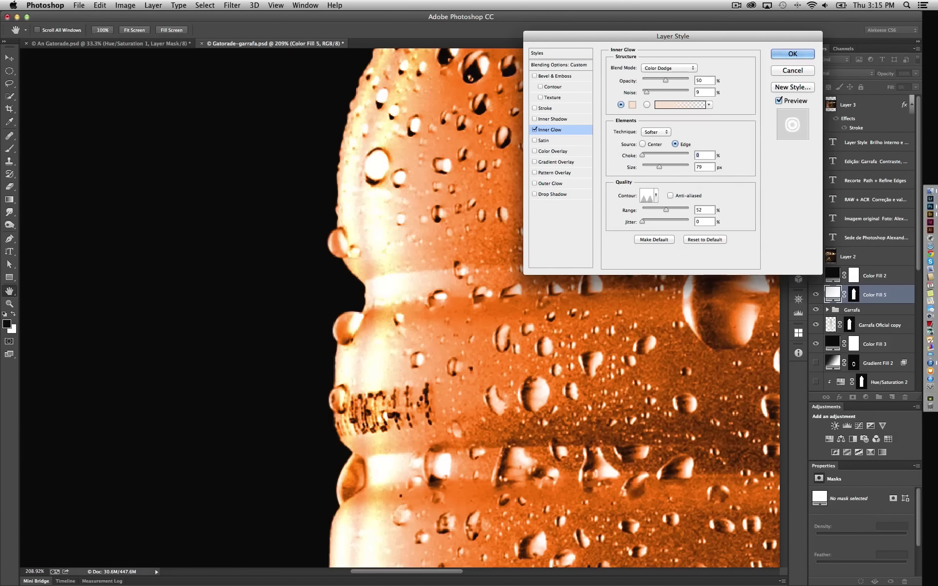
key(shift+Up)
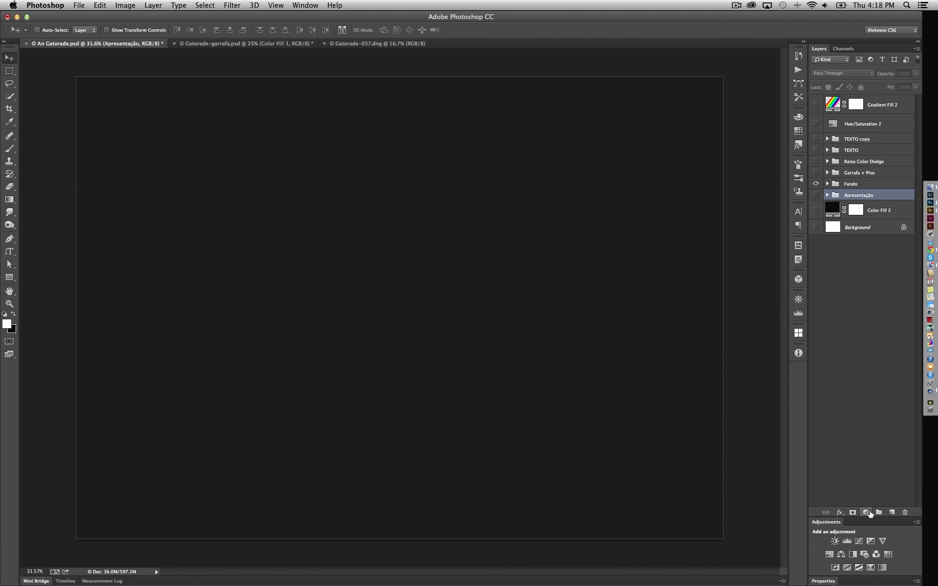
- Add a very dark grey Solid Color fill layer
click(869, 512)
click(879, 519)
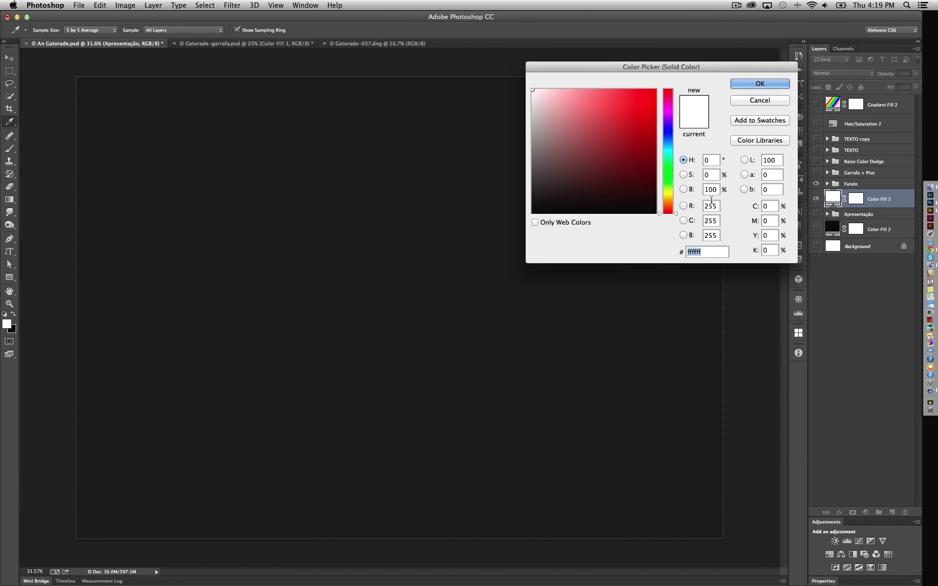
drag(675, 150, 675, 193)
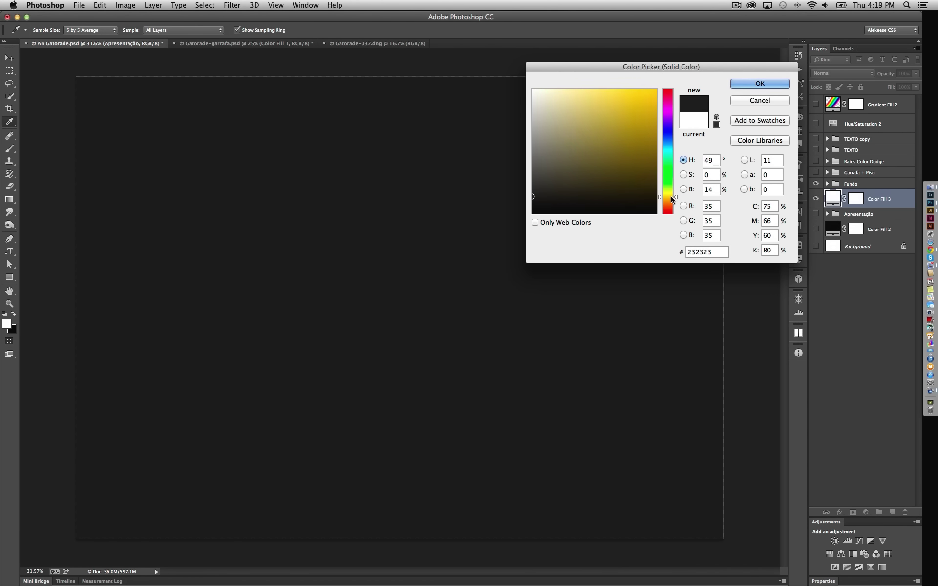
key(Return)
- Create a new layer named Noise and fill it with 50% Gray
alt+click(892, 512)
key(Return)
key(shift+BackSpace)
click(314, 122)
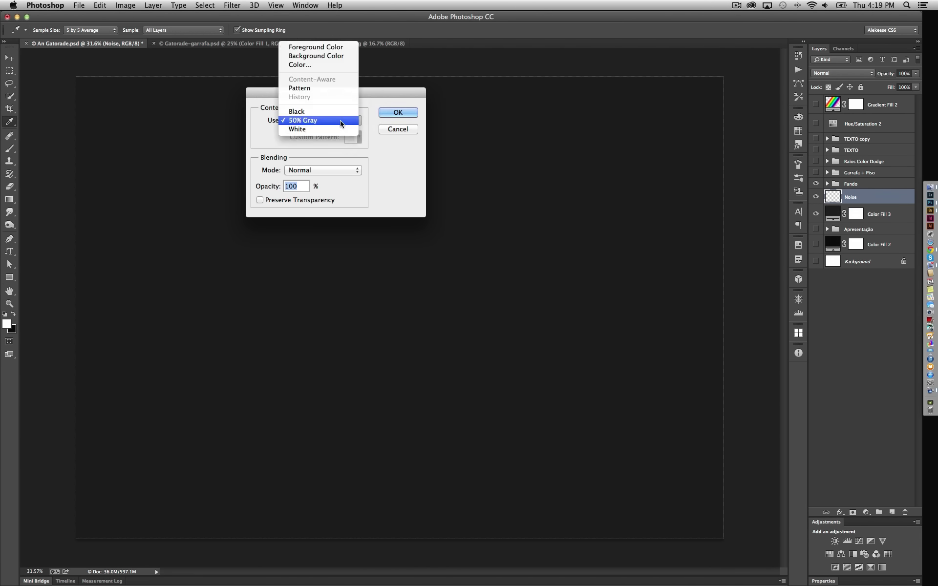
key(Return)
click(232, 5)
- Apply Add Noise at 10 and Gaussian Blur at 0.7 to the Noise layer
click(352, 281)
text(10)
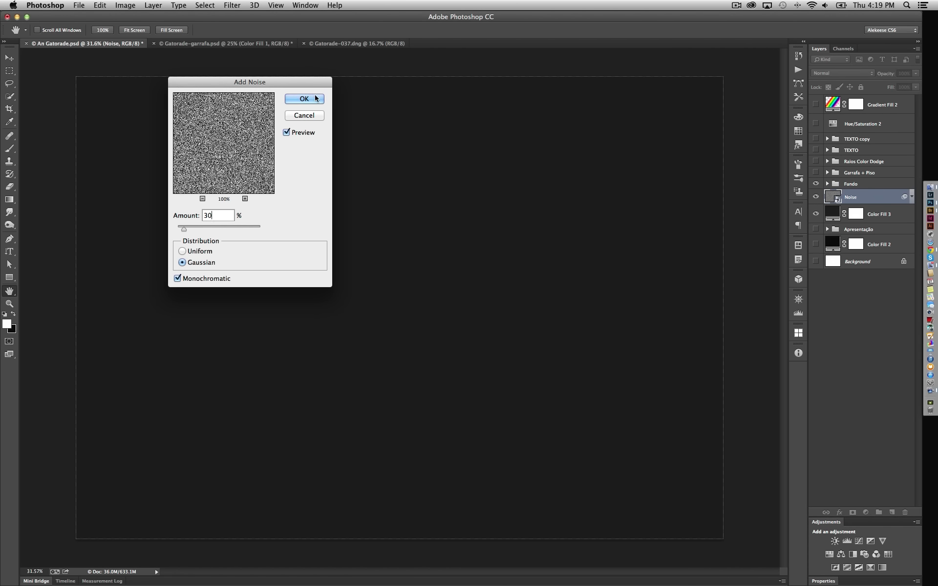
key(Return)
key(b)
key(ctrl+plus)
key(ctrl+plus)
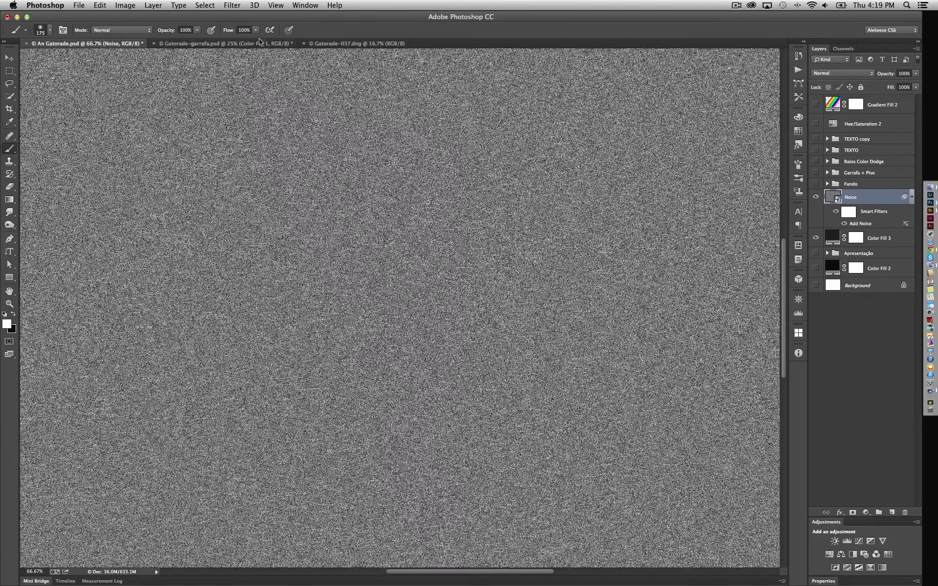
text(.7)
key(Return)
- Apply a horizontal Motion Blur to streak the noise
click(232, 5)
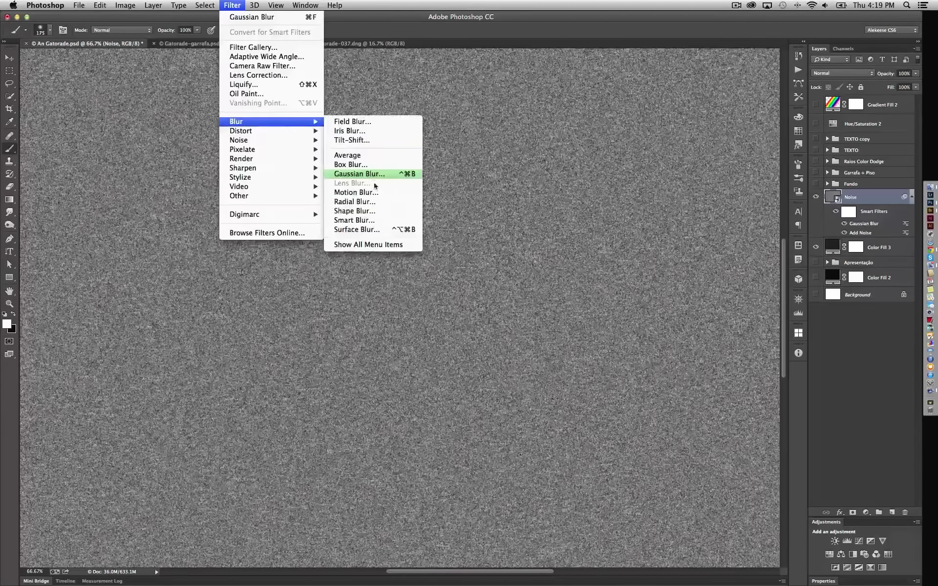
click(344, 194)
drag(666, 275, 546, 178)
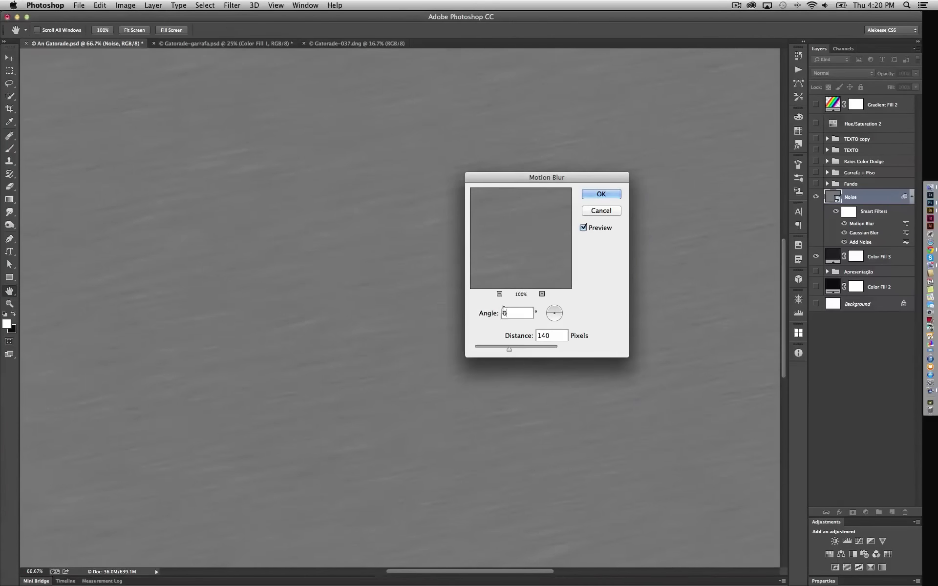
key(Return)
- Sharpen the streaks with Unsharp Mask at radius 44.3, then toggle the smart filters to compare
click(232, 5)
click(392, 224)
drag(509, 336, 521, 337)
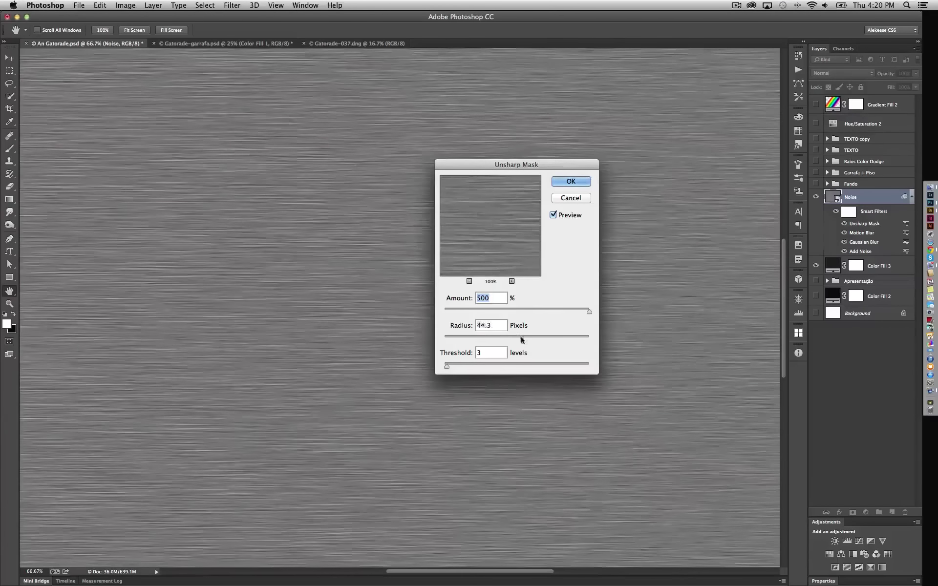
click(571, 181)
click(835, 211)
key(b)
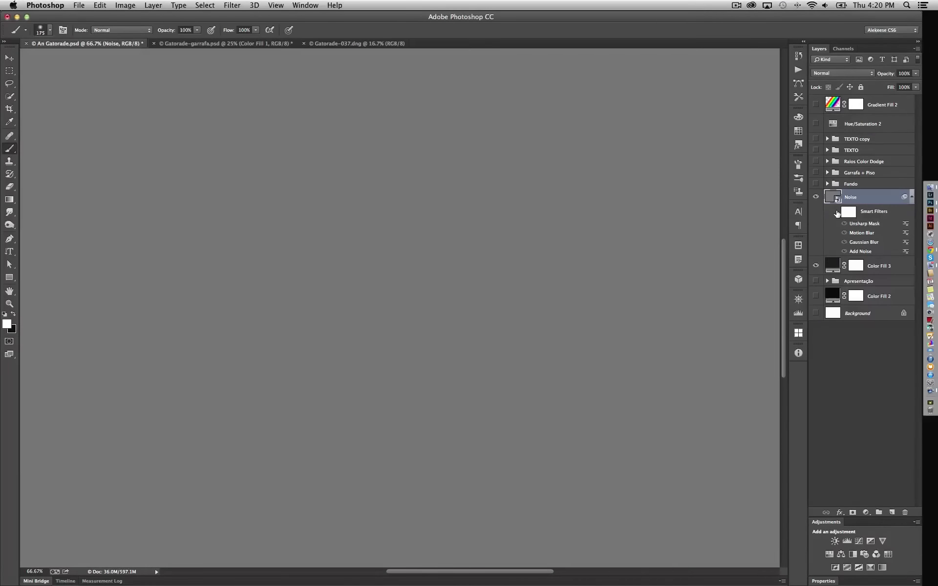
key(shift+alt+f)
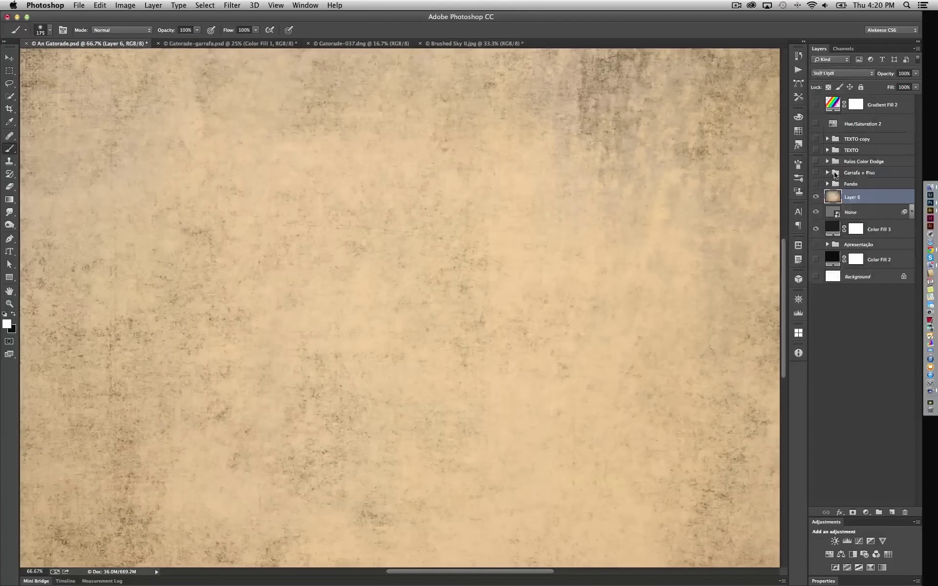
- Set the grunge texture Layer 6 to Soft Light blending after trying other modes
key(v)
key(shift+alt+f)
key(super+minus)
key(super+minus)
key(super+minus)
key(shift+alt+o)
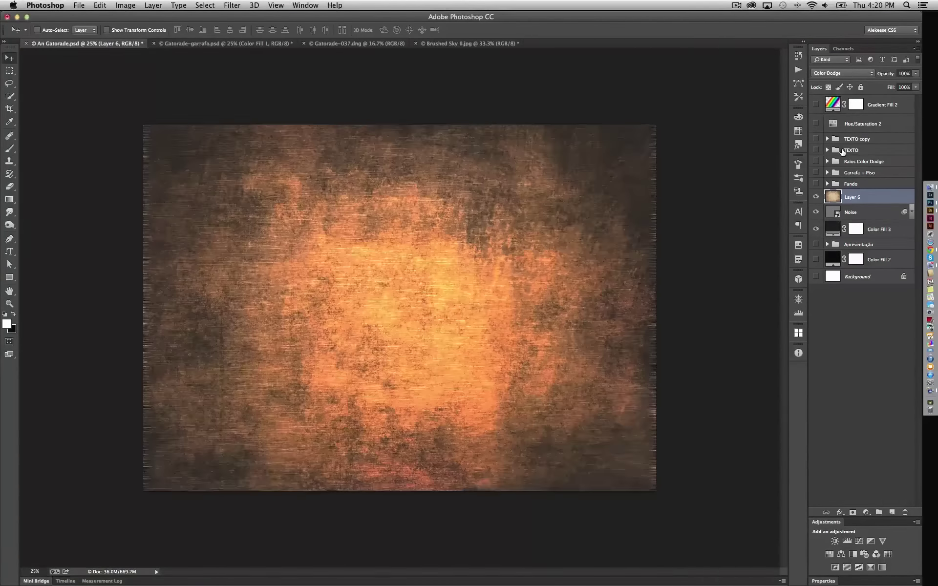
key(shift+alt+n)
key(shift+alt+f)
- Add a colorized Hue/Saturation adjustment at Hue 34 to tint the background brown
click(865, 512)
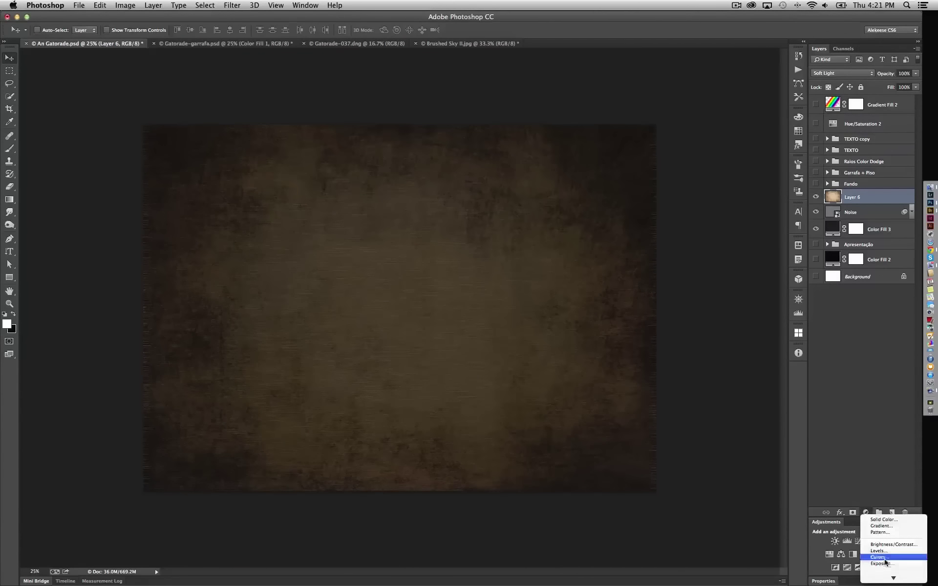
click(860, 533)
text(34)
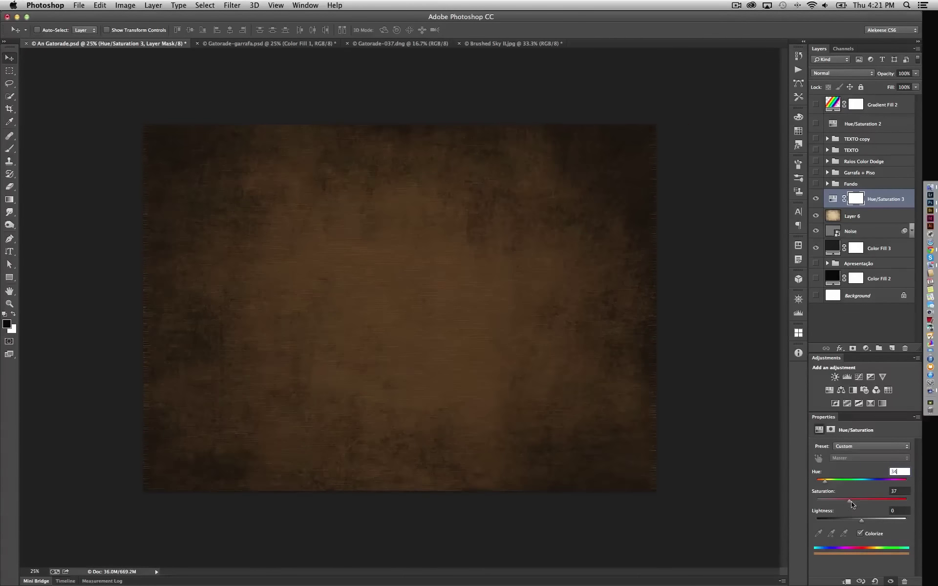
- Group the four background layers as Fundo novo and compare against the old Fundo
shift+click(865, 258)
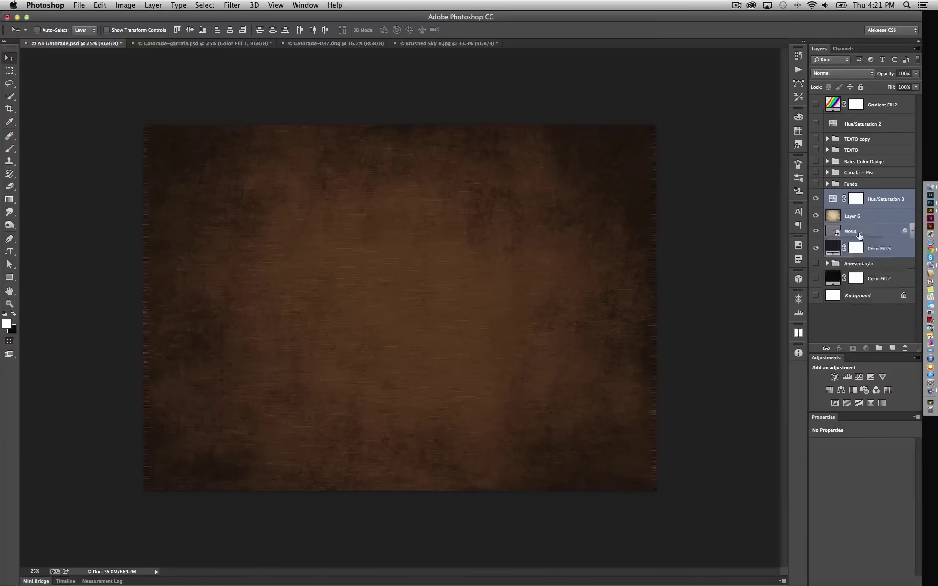
key(super+g)
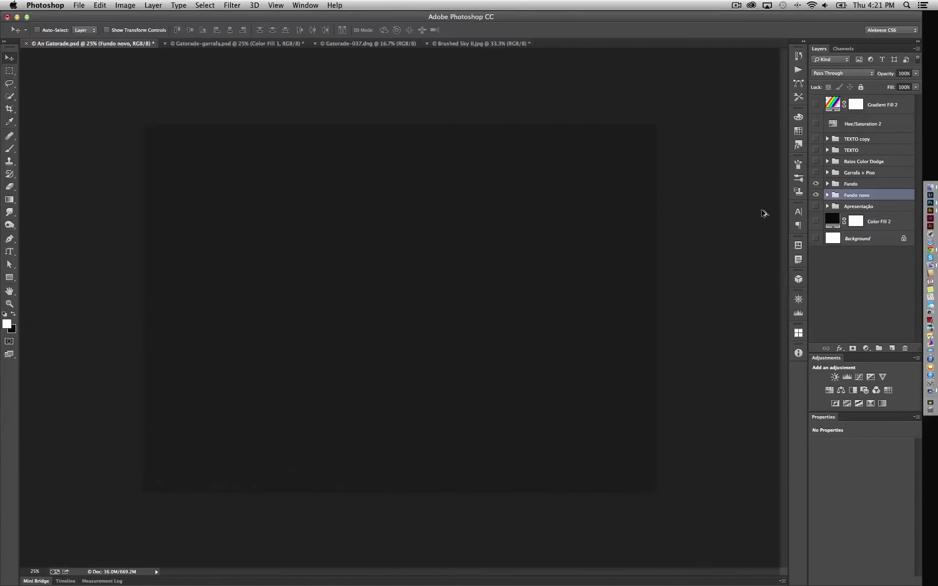
key(super+1)
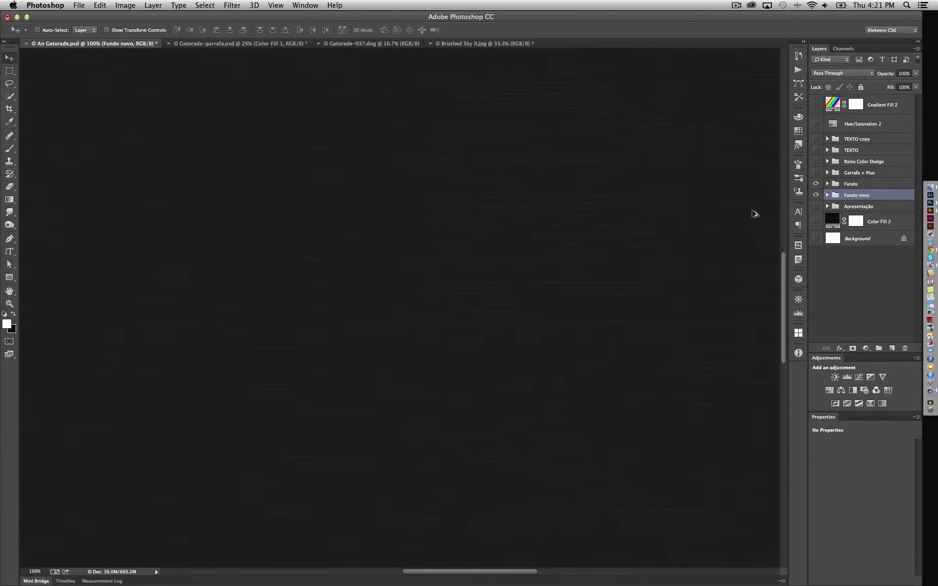
key(super+0)
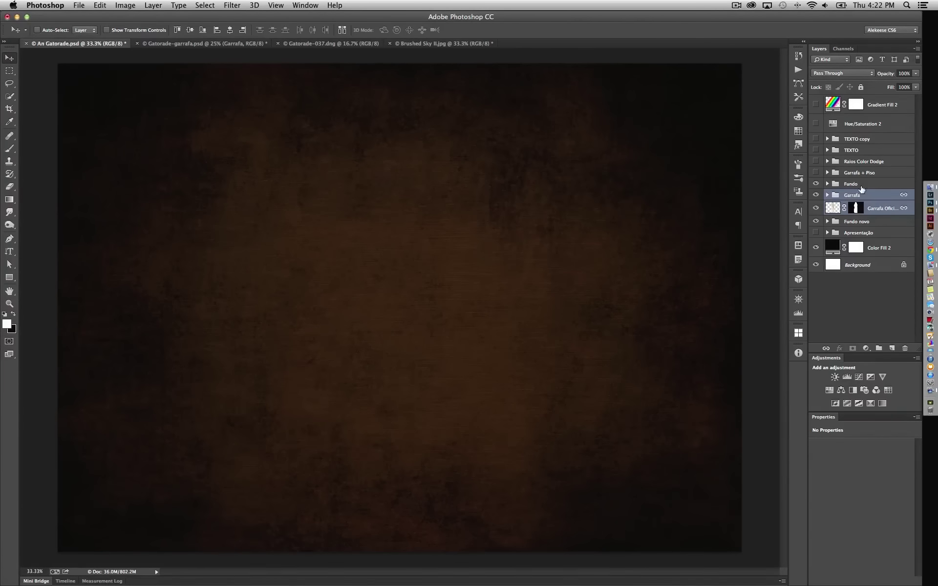
- Bring the Garrafa bottle group into the poster, scale it to 80% linked, and move it left
drag(861, 189, 851, 222)
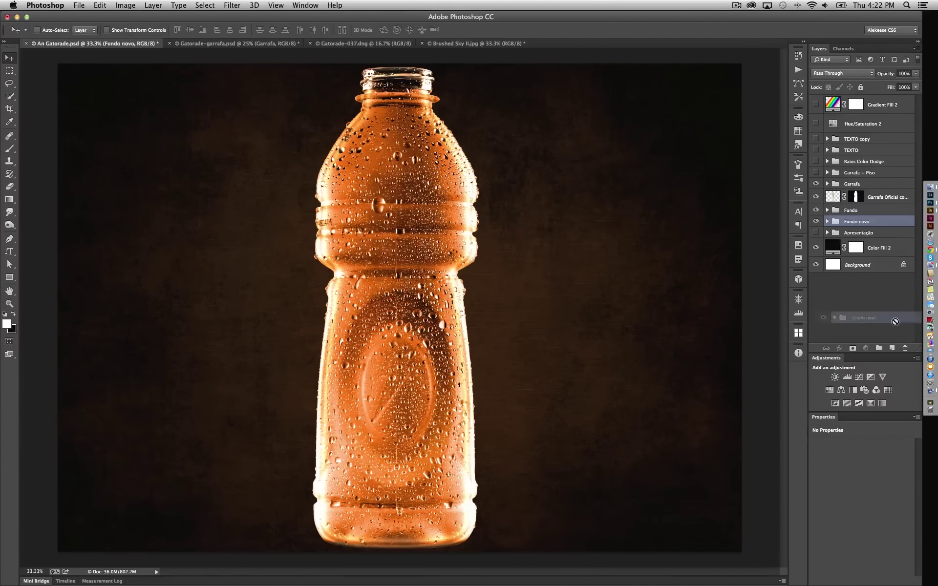
drag(895, 322, 904, 348)
click(855, 184)
key(super+t)
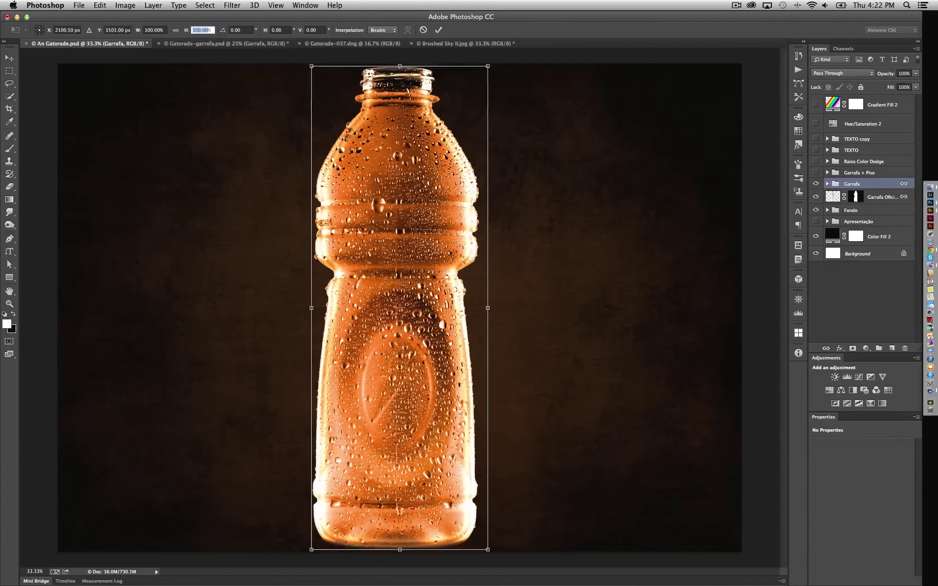
text(80)
click(175, 29)
drag(408, 322, 272, 322)
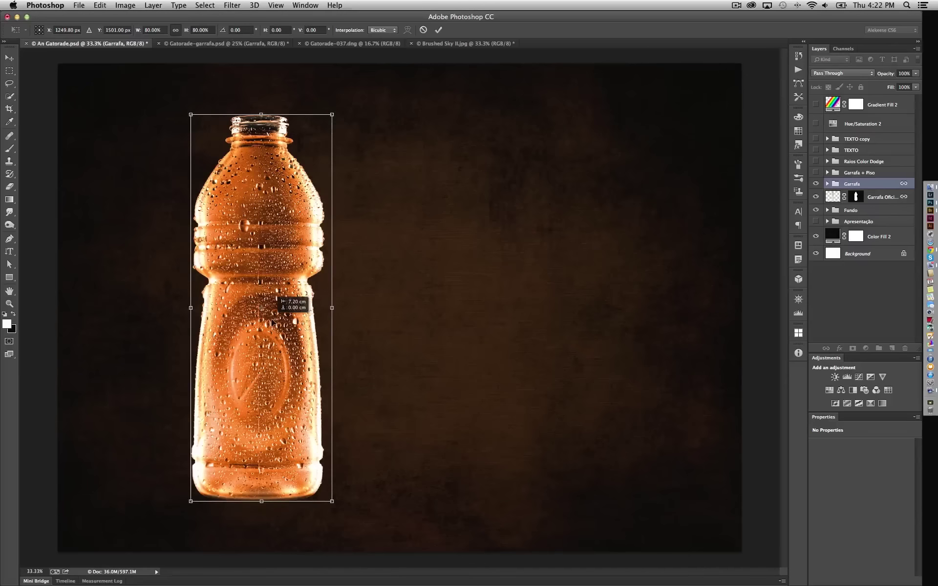
key(Return)
- Lower the opacity of the bottle layer's Outer Glow effect
click(827, 184)
double_click(868, 231)
drag(682, 79, 665, 81)
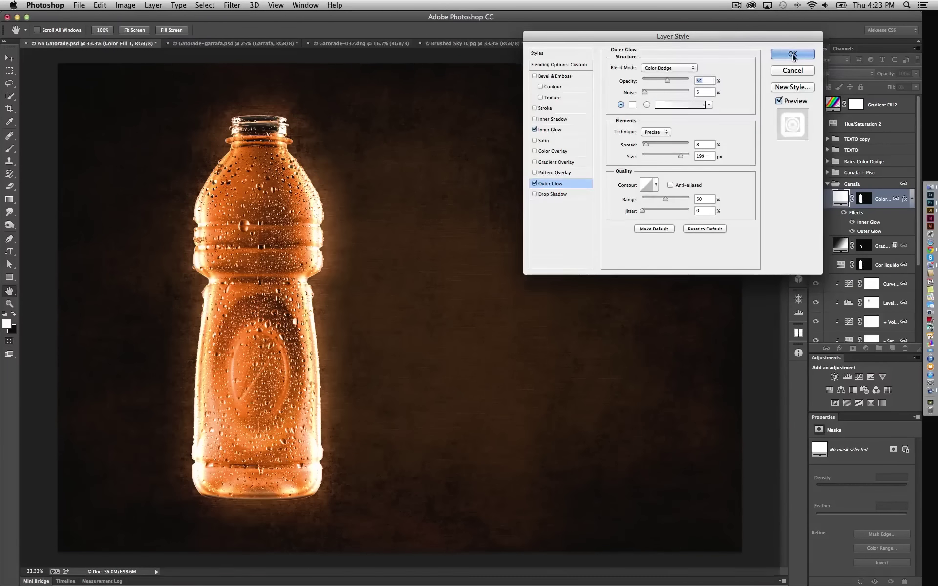
click(792, 57)
click(827, 184)
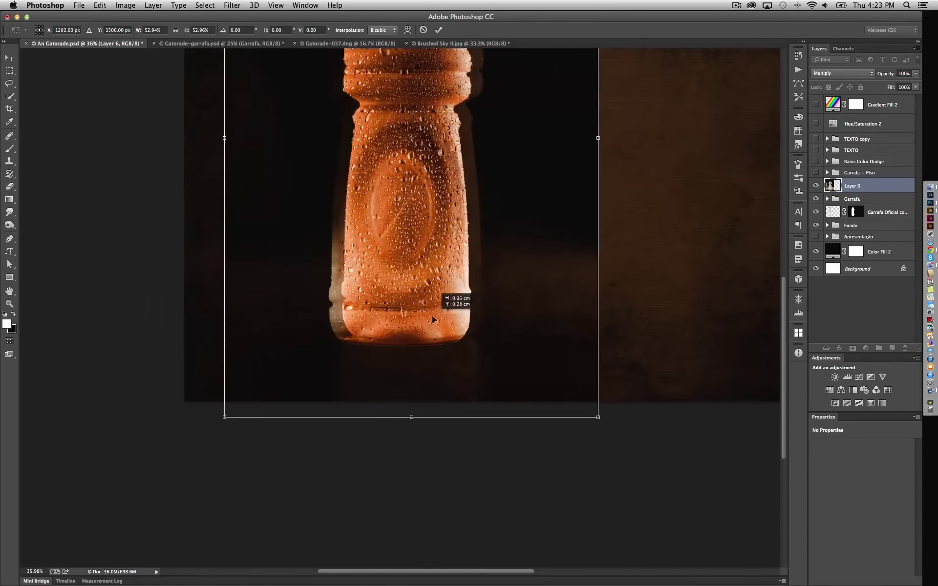
- Scale and position the floor photo, then mask out its own bottle
drag(432, 320, 247, 140)
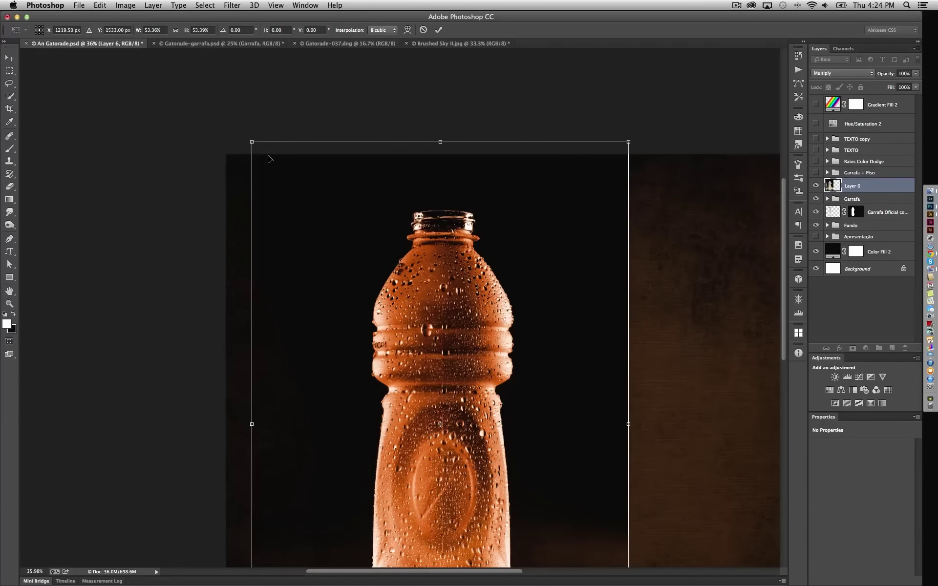
key(Return)
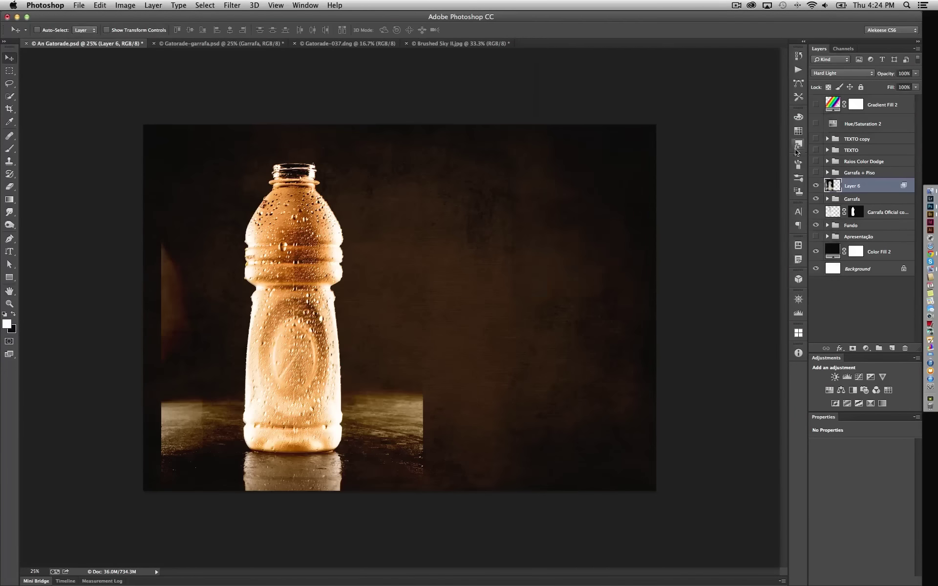
mouse_move(350, 262)
mouse_down()
mouse_move(293, 342)
mouse_move(287, 432)
mouse_move(569, 359)
mouse_up()
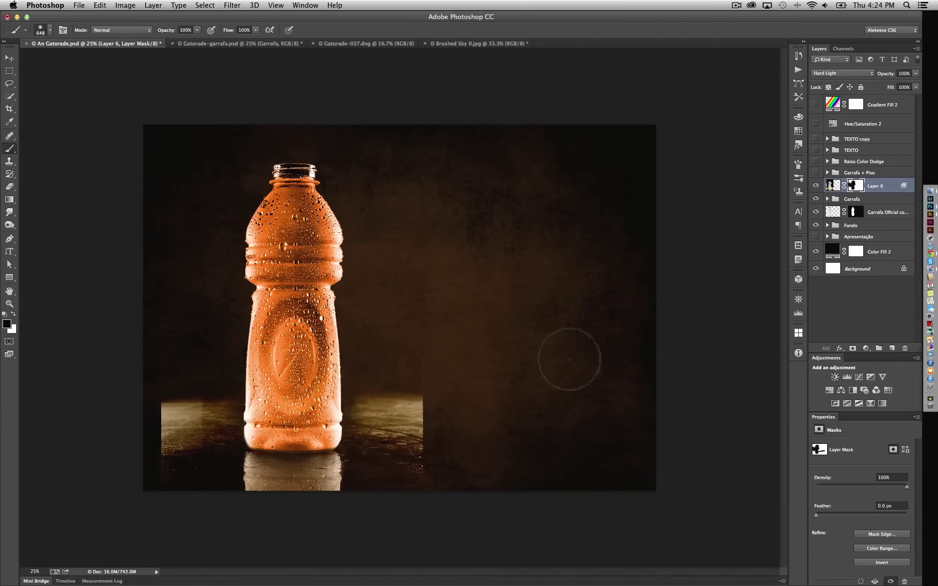
click(795, 194)
click(659, 239)
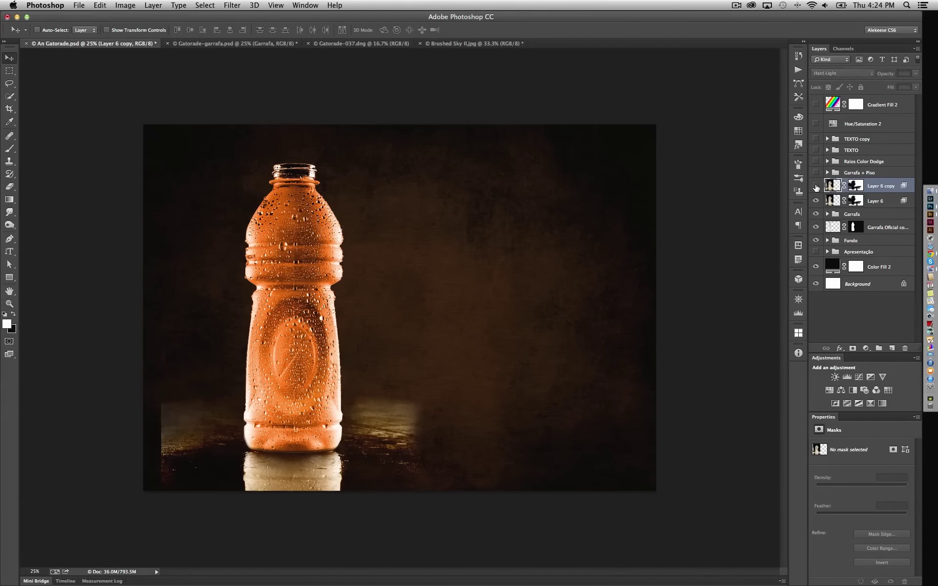
- Duplicate the floor photo, group the copies as Group 4, and mask out the second bottle and right glow
key(alt+bracketright)
drag(336, 485, 267, 488)
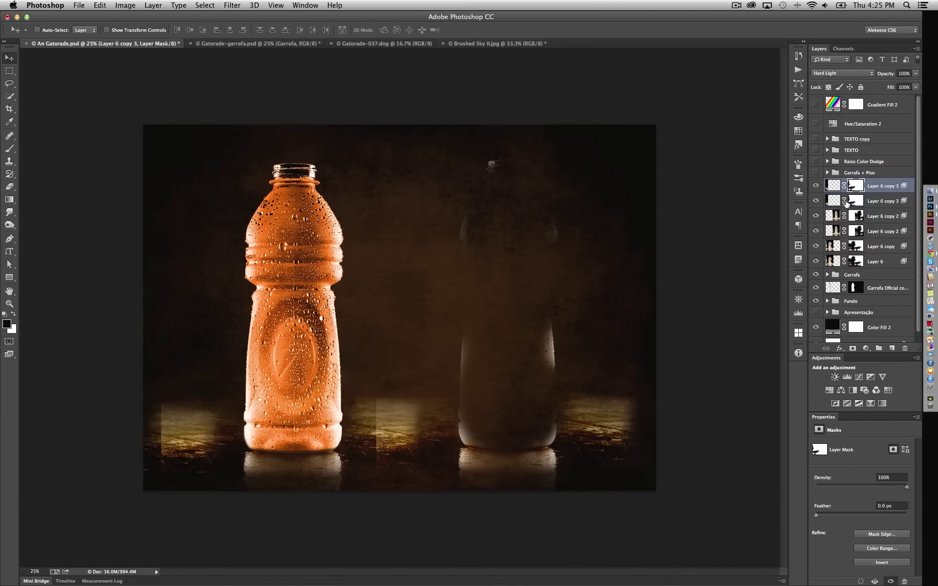
shift+click(874, 261)
key(super+g)
click(852, 348)
key(b)
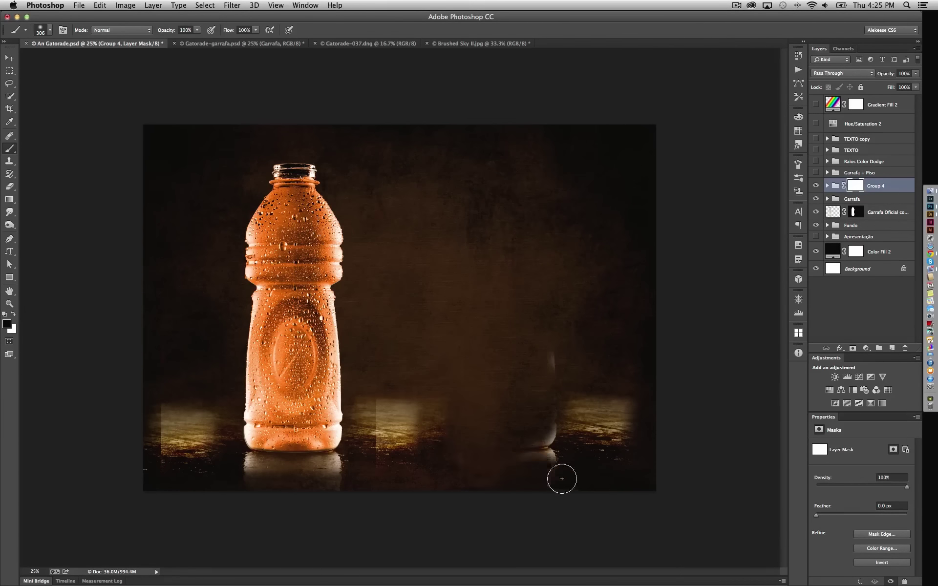
drag(562, 479, 151, 410)
- Step back through history to the finished Garrafa + Piso version
key(super+alt+z)
key(super+alt+z)
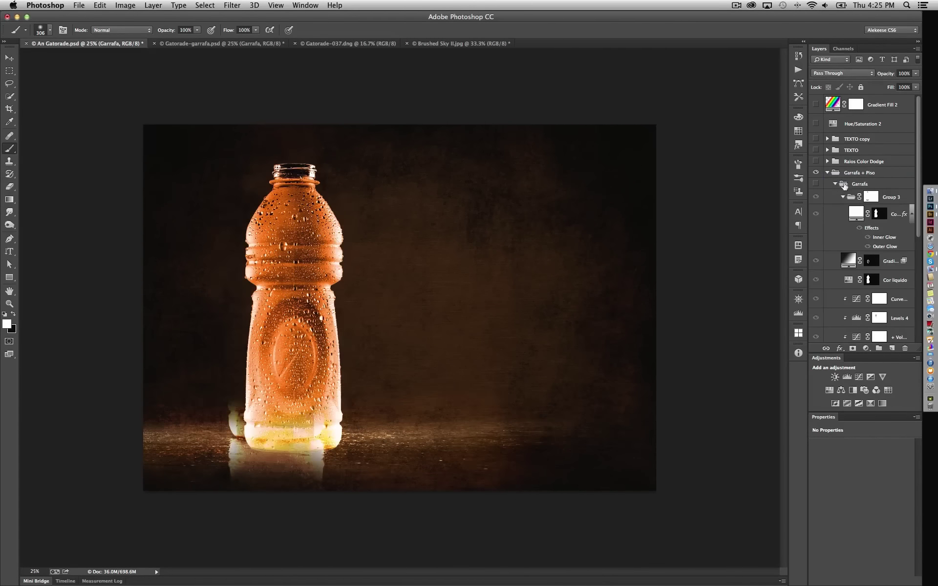
key(super+alt+z)
key(super+alt+z)
key(super+alt+z)
key(super+alt+z)
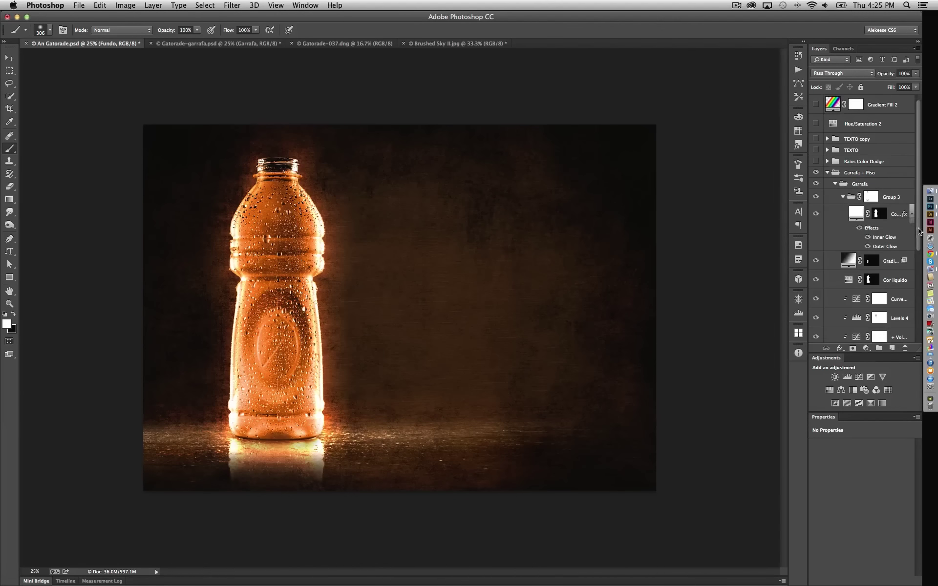
key(super+alt+z)
- Step back in history and add a new empty desenho layer in the Raios group
key(super+alt+z)
key(super+alt+z)
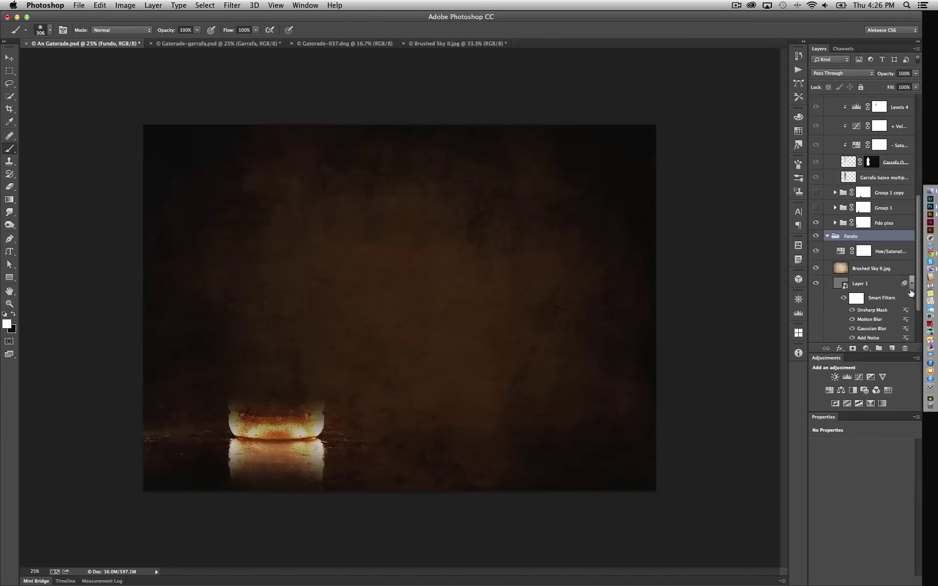
key(super+alt+z)
key(super+alt+z)
key(super+alt+z)
key(super+alt+z)
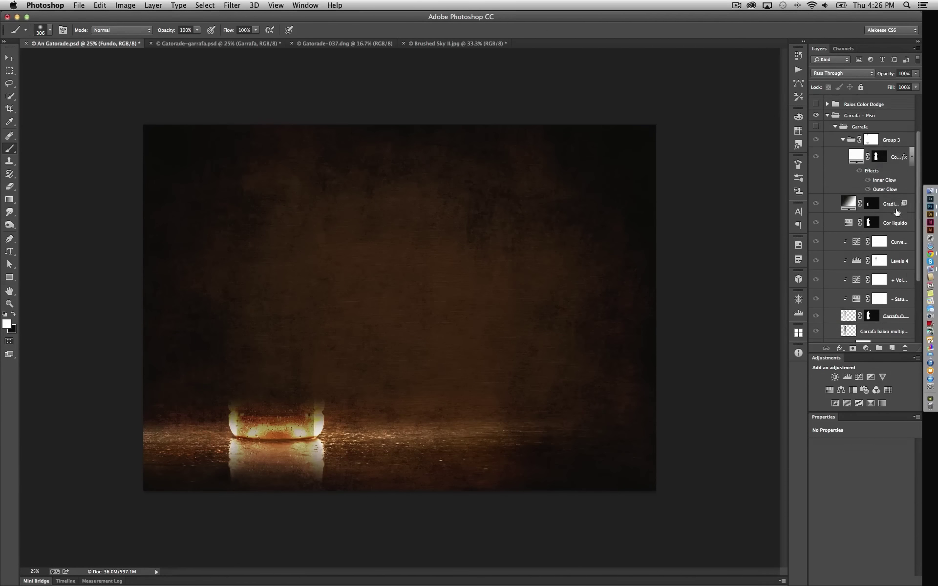
key(super+alt+z)
key(super+alt+z)
key(super+alt+z)
key(super+alt+z)
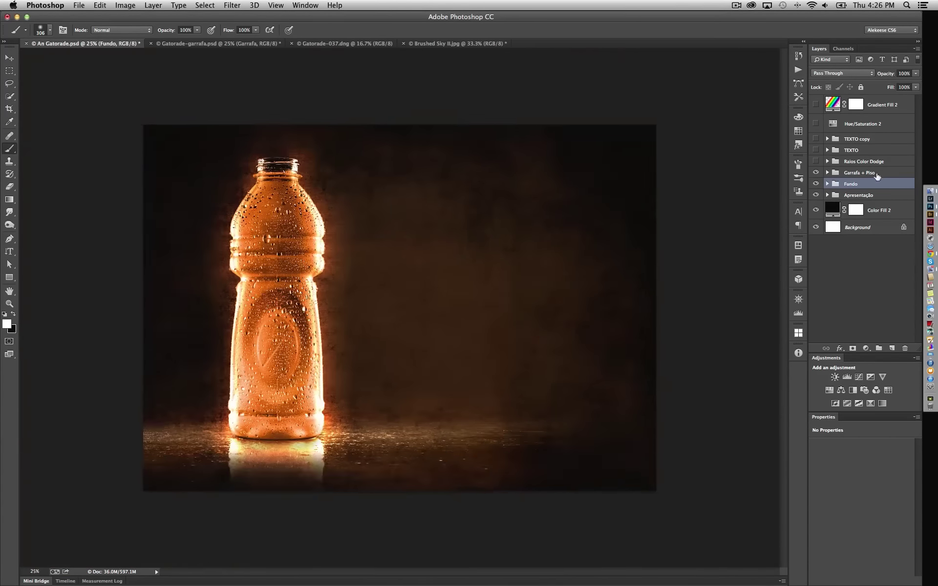
click(892, 348)
text(desenho)
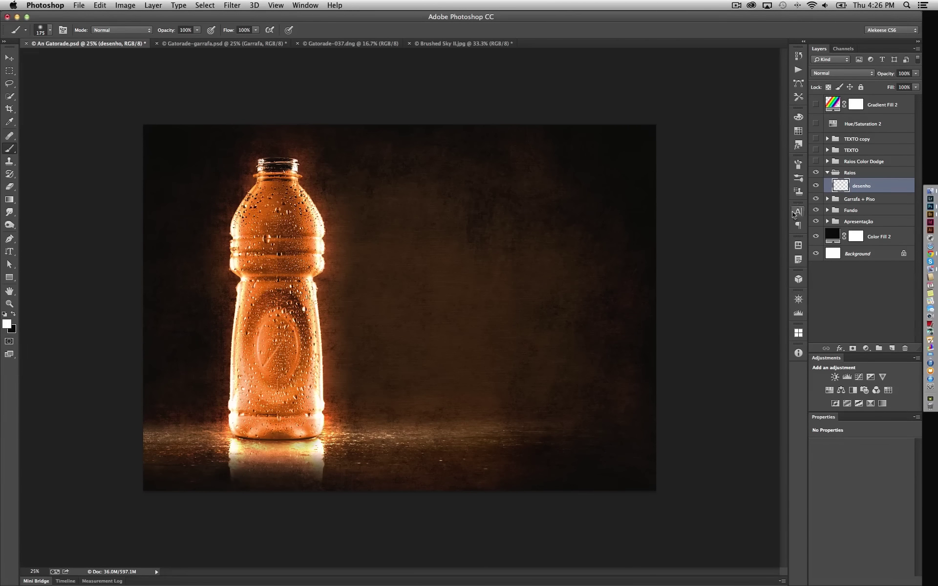
- Set brush size to Pen Pressure and paint curving light strokes radiating from the bottle
click(795, 213)
click(632, 157)
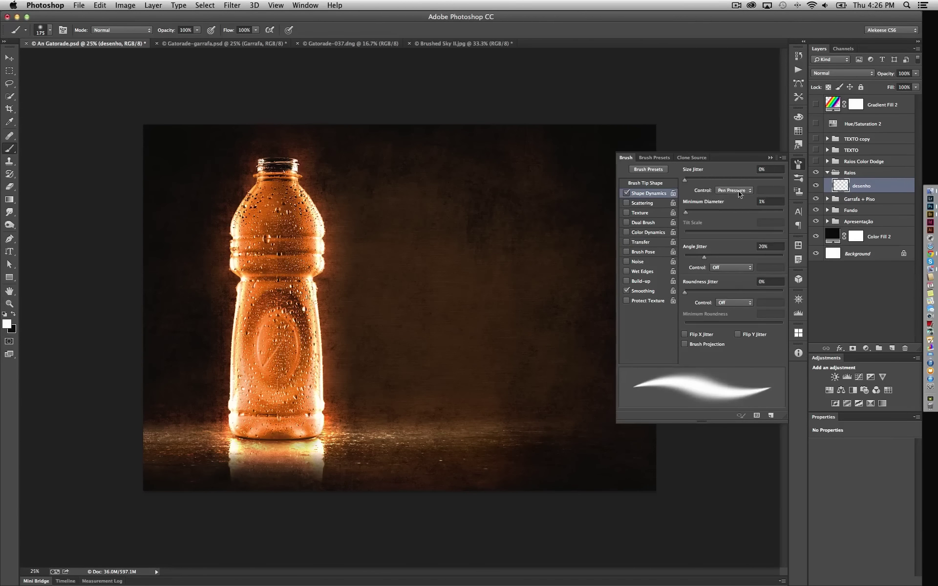
drag(609, 195, 625, 199)
drag(557, 190, 274, 283)
drag(308, 327, 624, 388)
drag(298, 208, 476, 108)
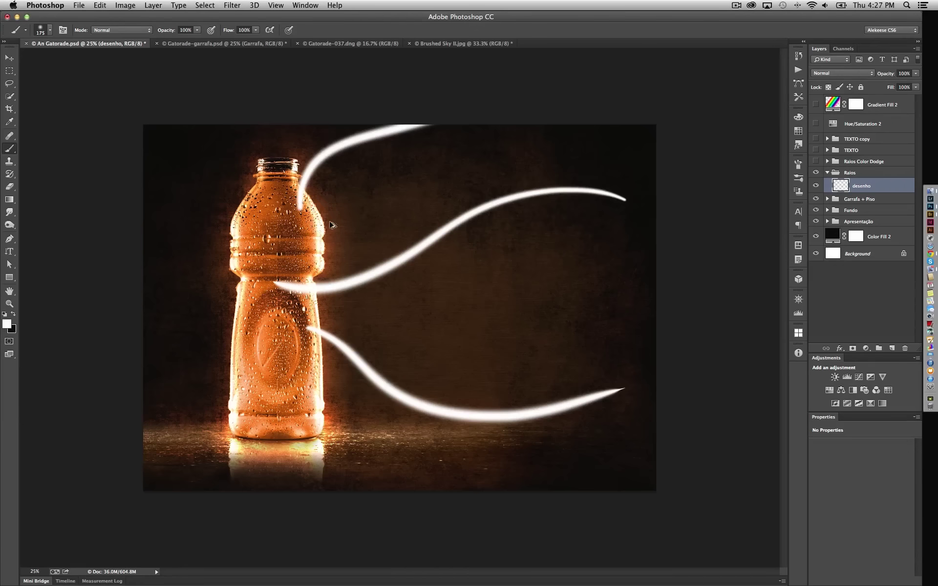
drag(266, 122, 238, 261)
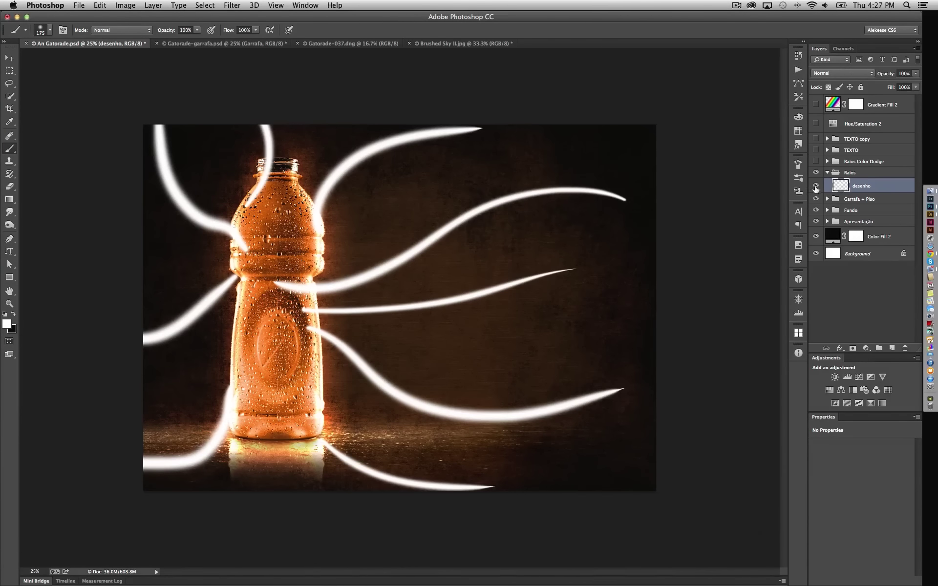
- Gaussian-blur the strokes, set their layer opacity to 60%, and show the TEXTO copy group
key(ctrl+alt+f)
drag(638, 389, 531, 174)
click(590, 186)
key(v)
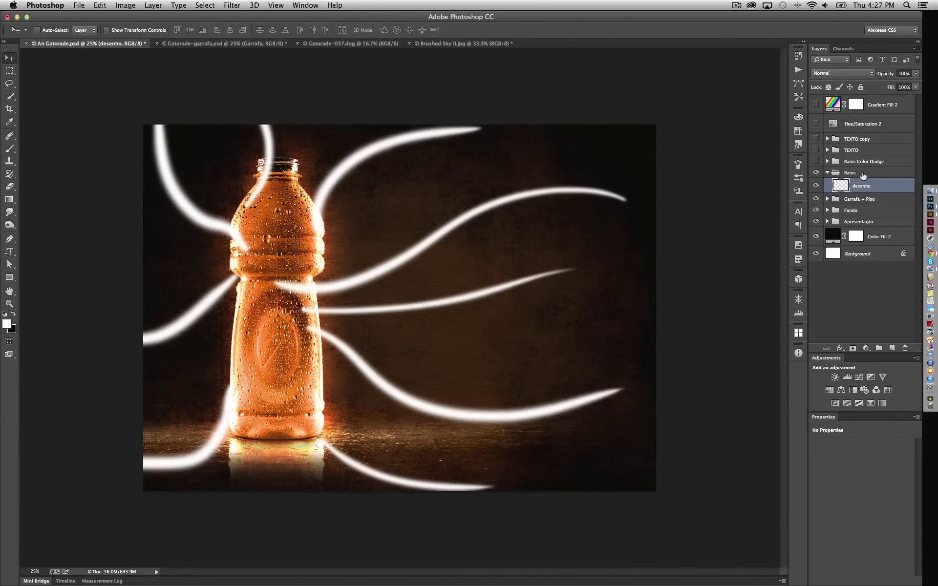
click(232, 5)
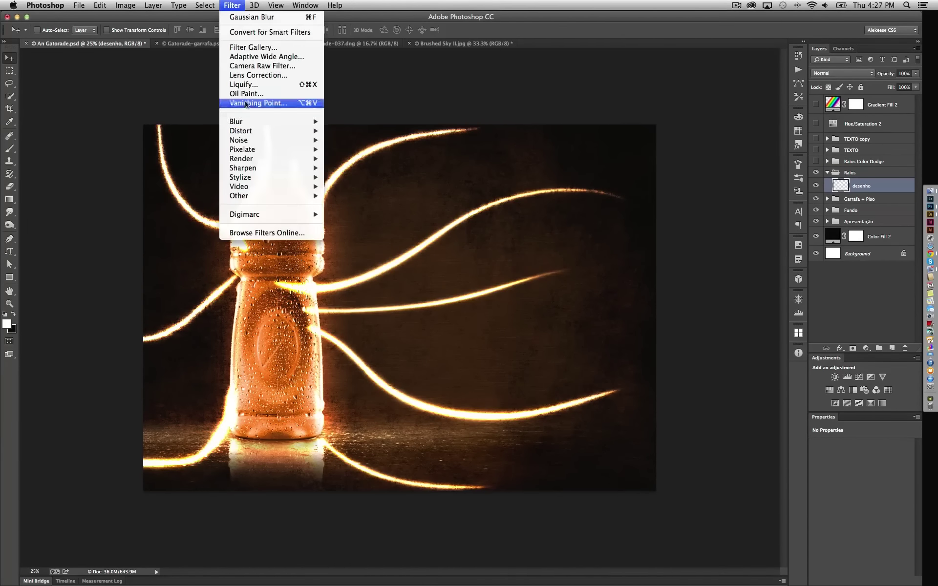
key(Escape)
key(1)
key(6)
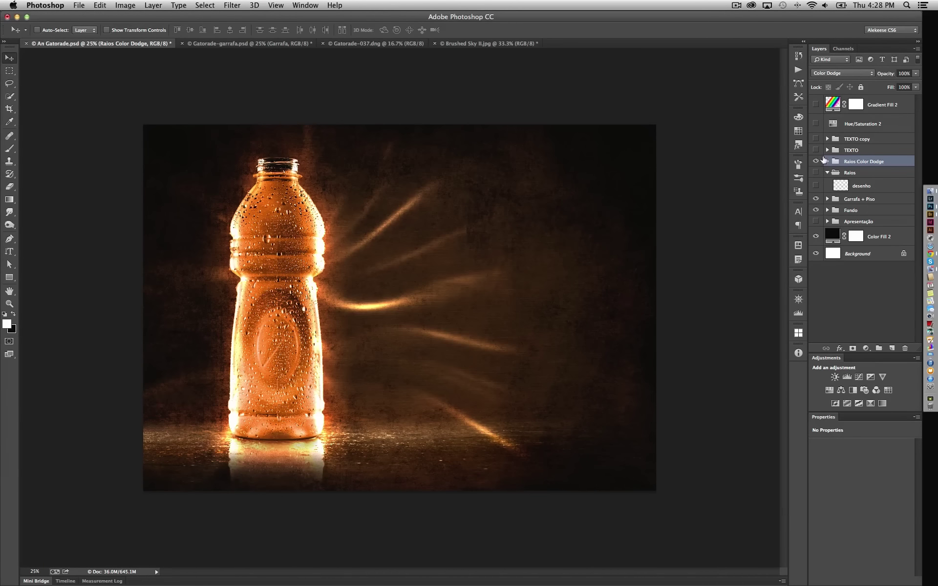
click(838, 141)
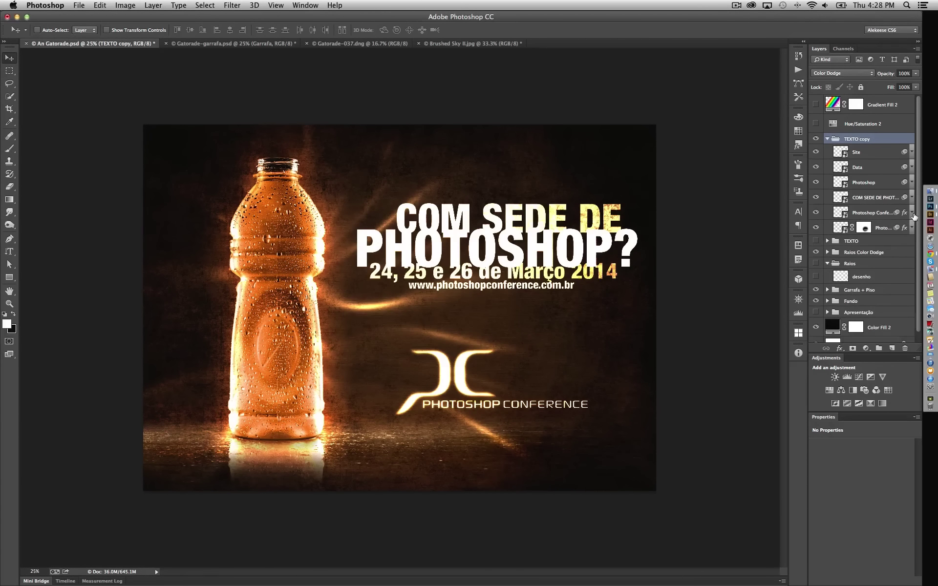
- Give the Data layer a glowing blend mode, nudge the headline up, and set the text group to Color Dodge
click(911, 191)
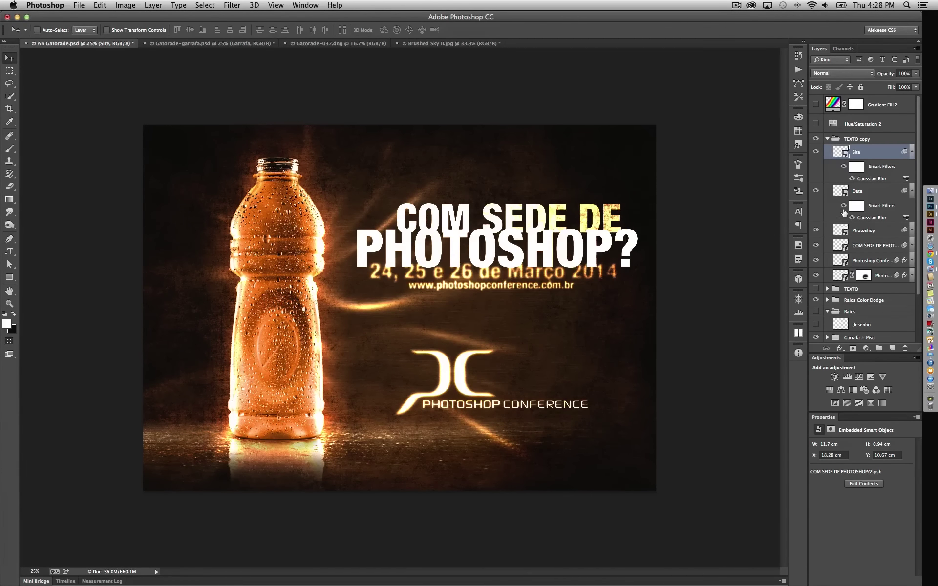
click(841, 73)
click(825, 8)
click(874, 245)
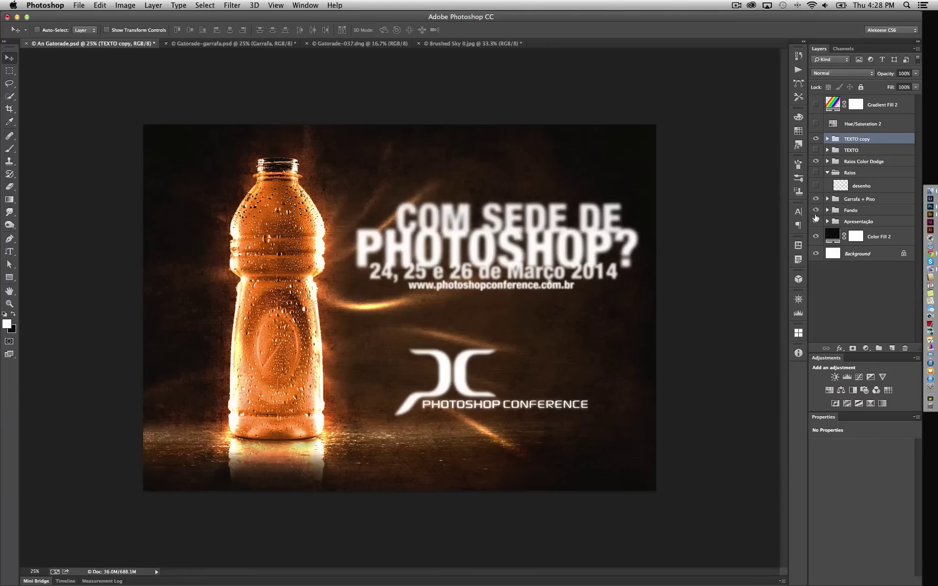
drag(481, 261, 481, 246)
click(863, 152)
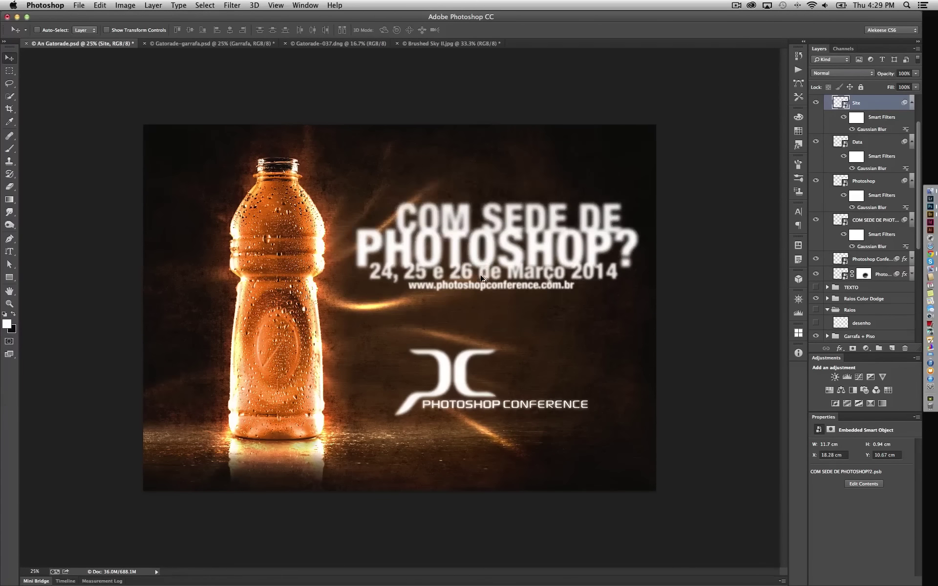
click(841, 73)
click(840, 186)
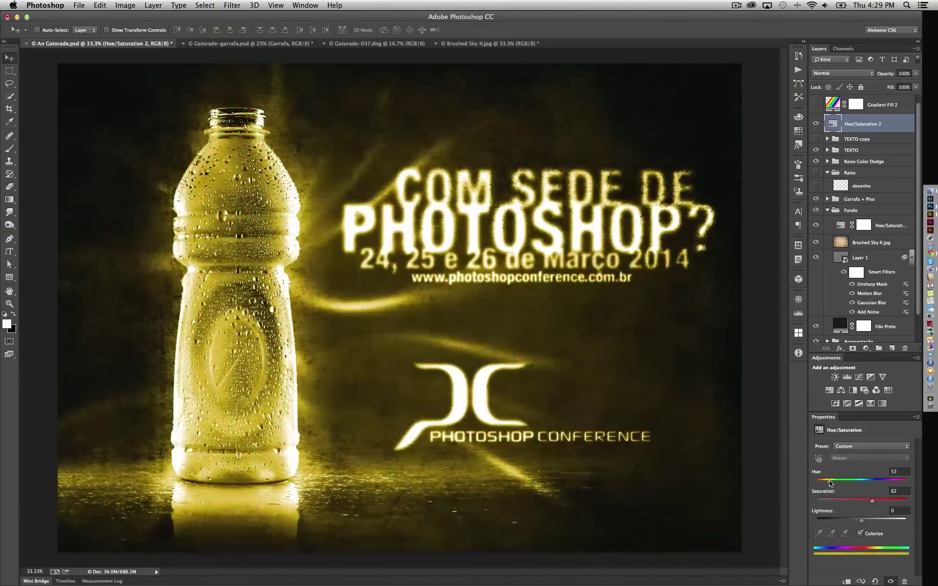
- Drag the Hue/Saturation 2 hue slider to shift the poster tint from blue to purple
drag(830, 482, 892, 479)
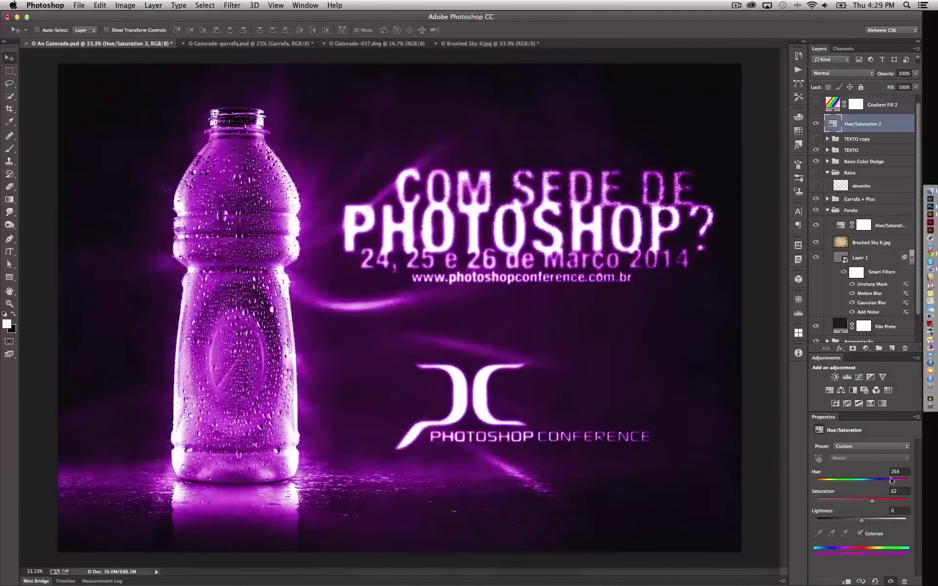